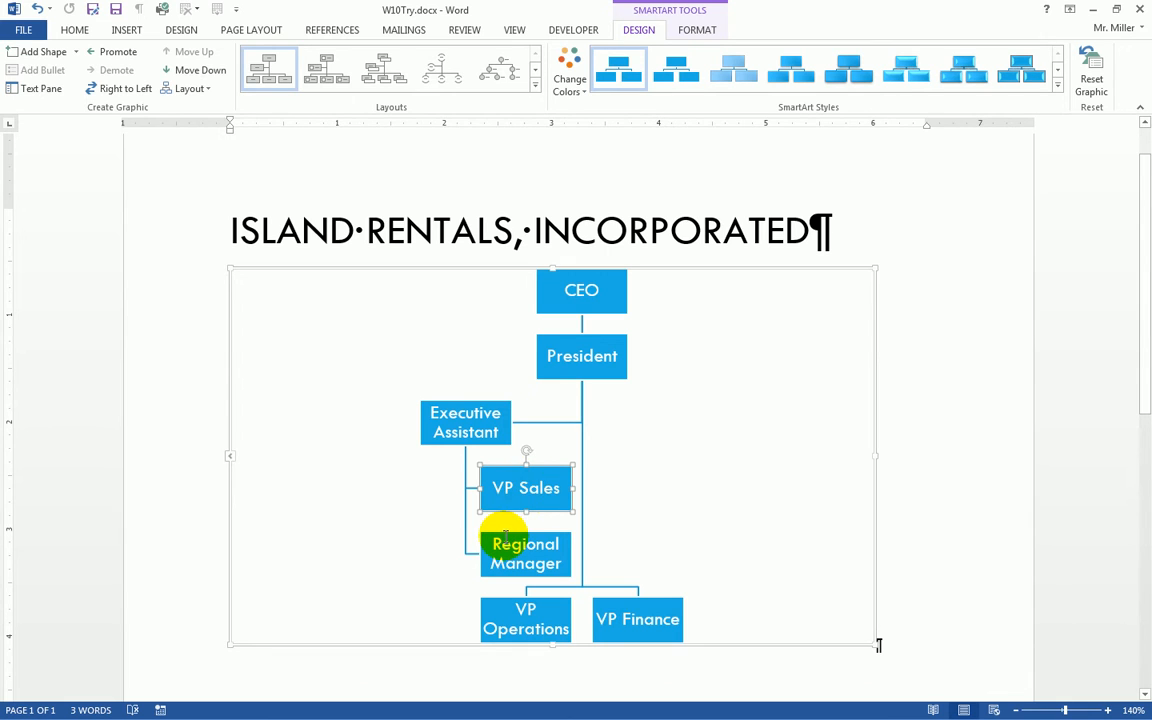
# Move the Regional Manager shape up above VP Sales and switch the organization chart to the Hierarchy layout.
pyautogui.click(502, 540)
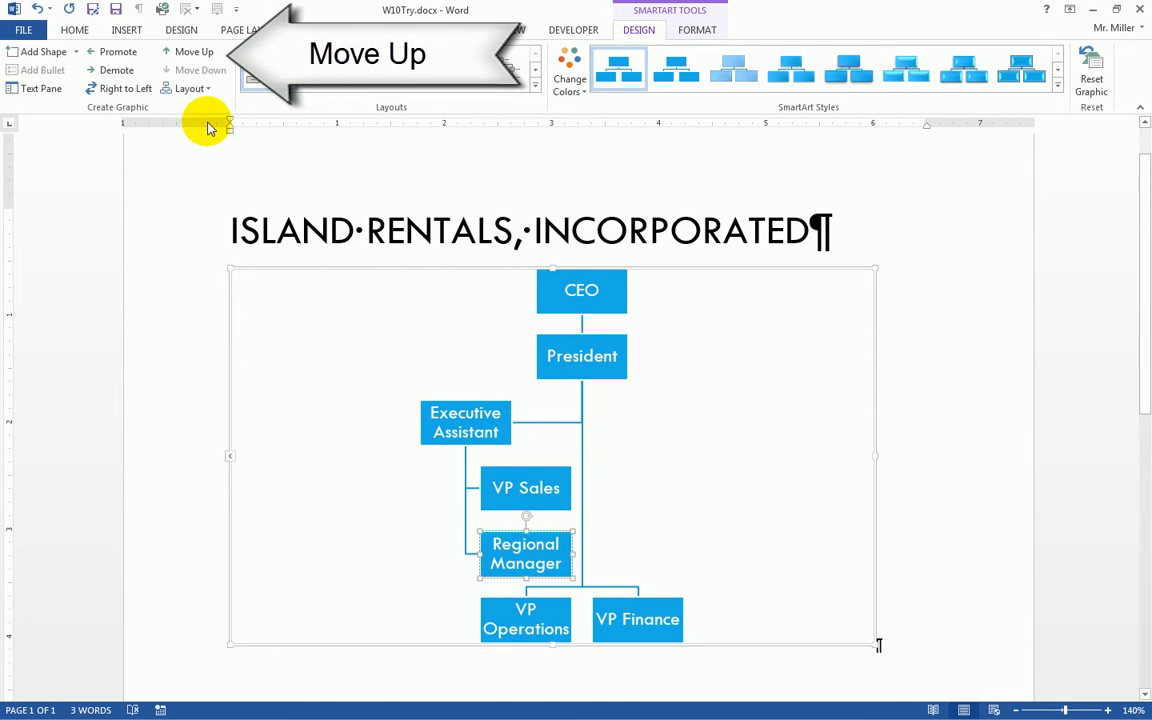
pyautogui.click(197, 56)
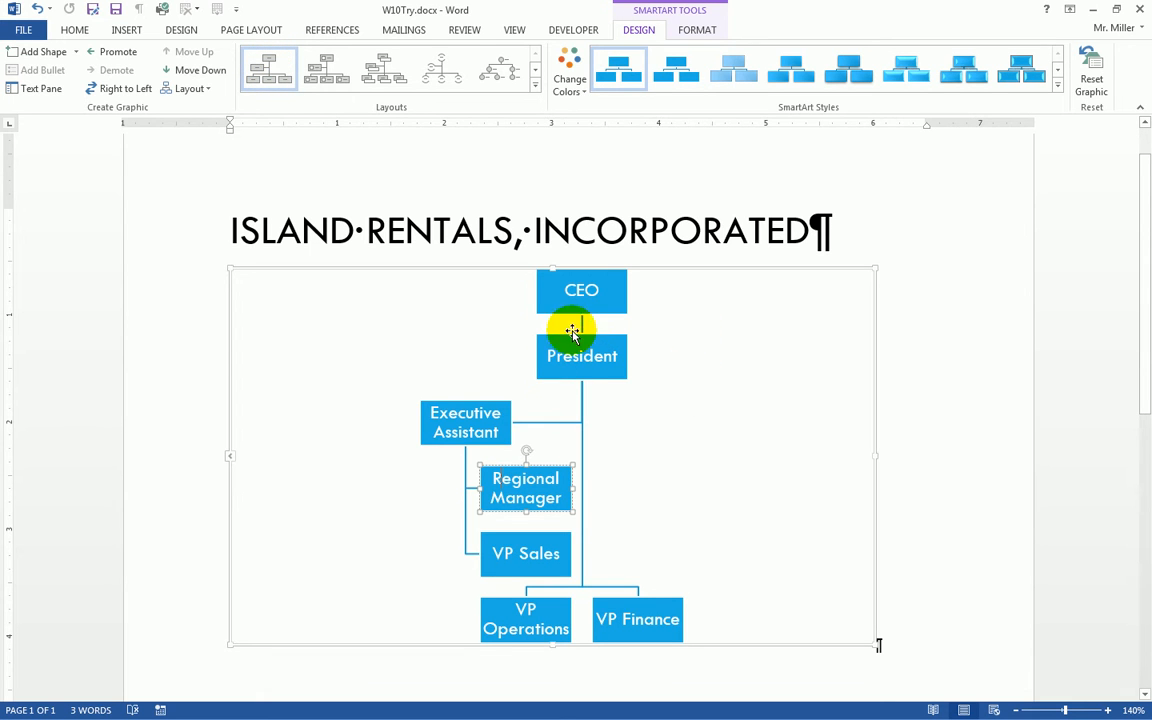
pyautogui.click(537, 89)
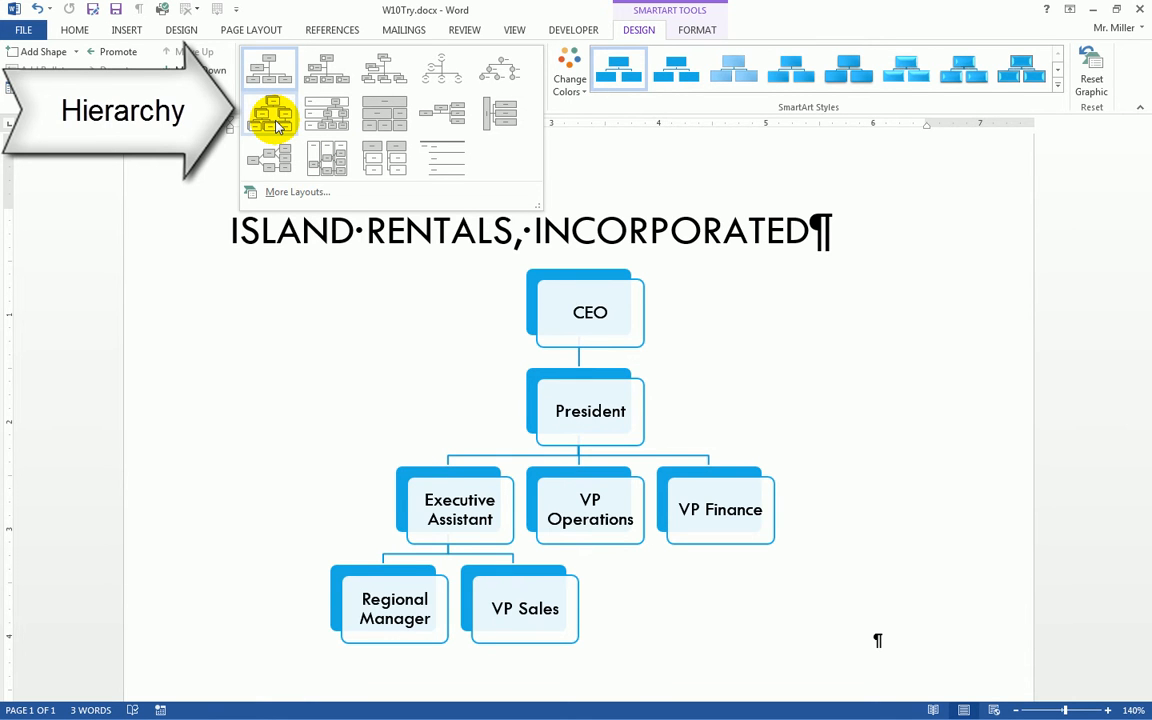
pyautogui.click(277, 122)
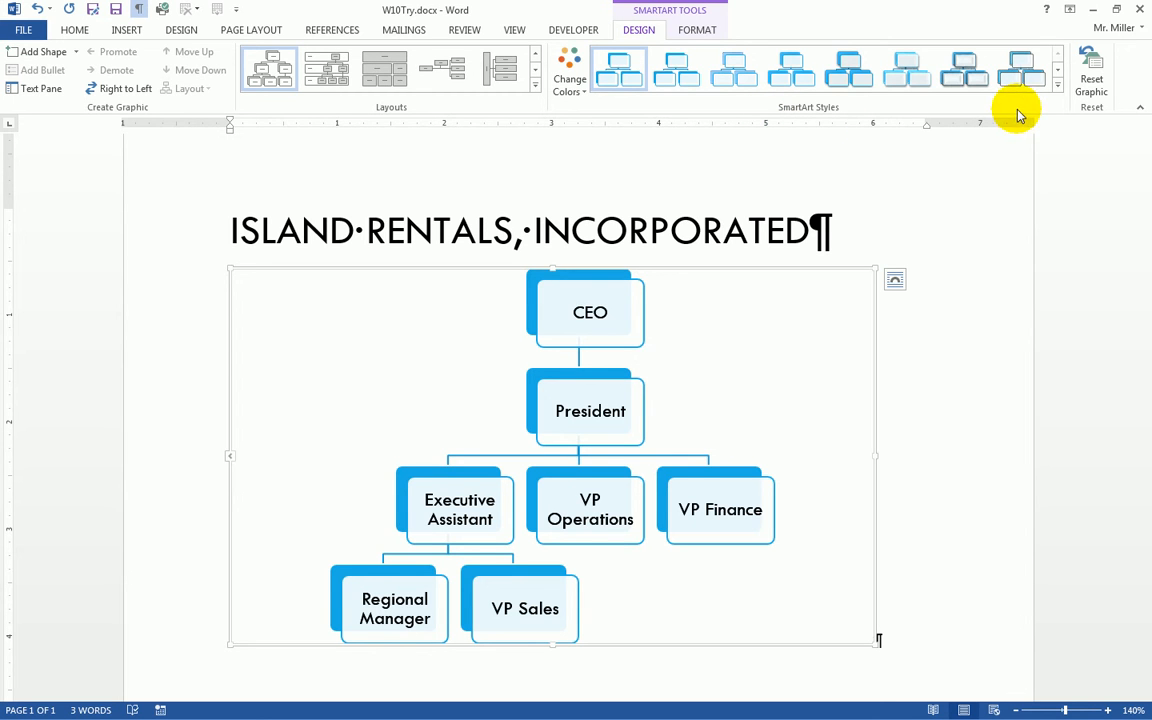
# Apply the 3-D Cartoon SmartArt style to the chart and recolor it with Colorful - Accent Colors.
pyautogui.click(1057, 86)
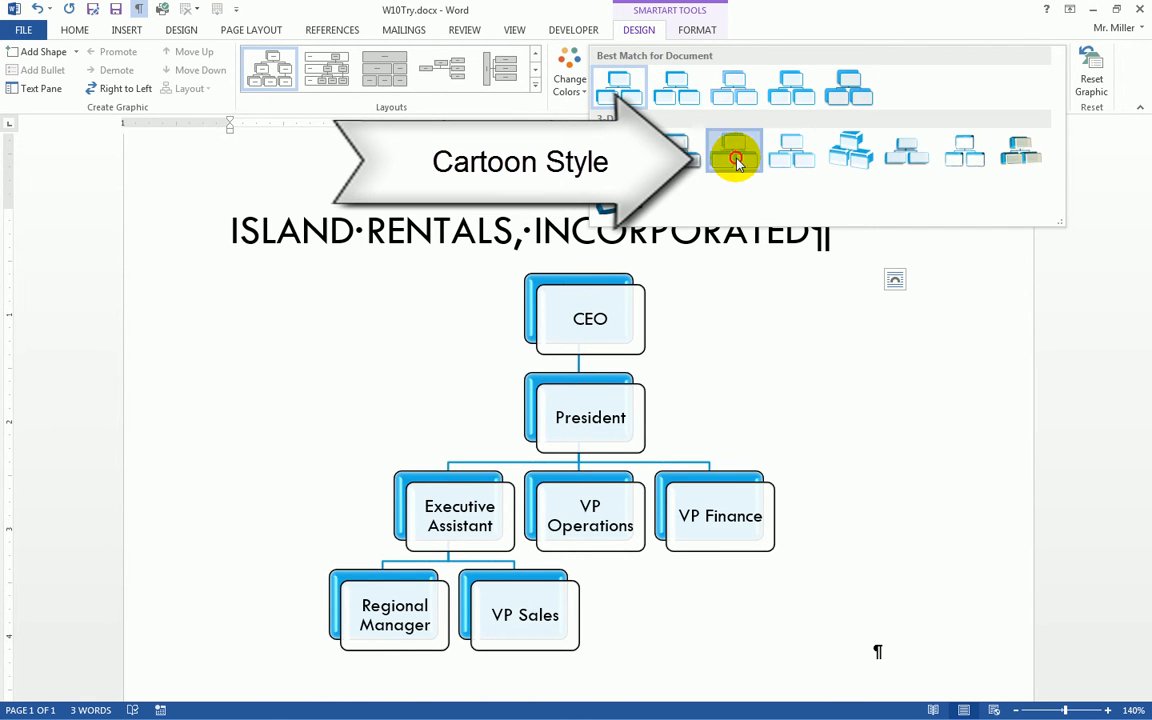
pyautogui.click(736, 160)
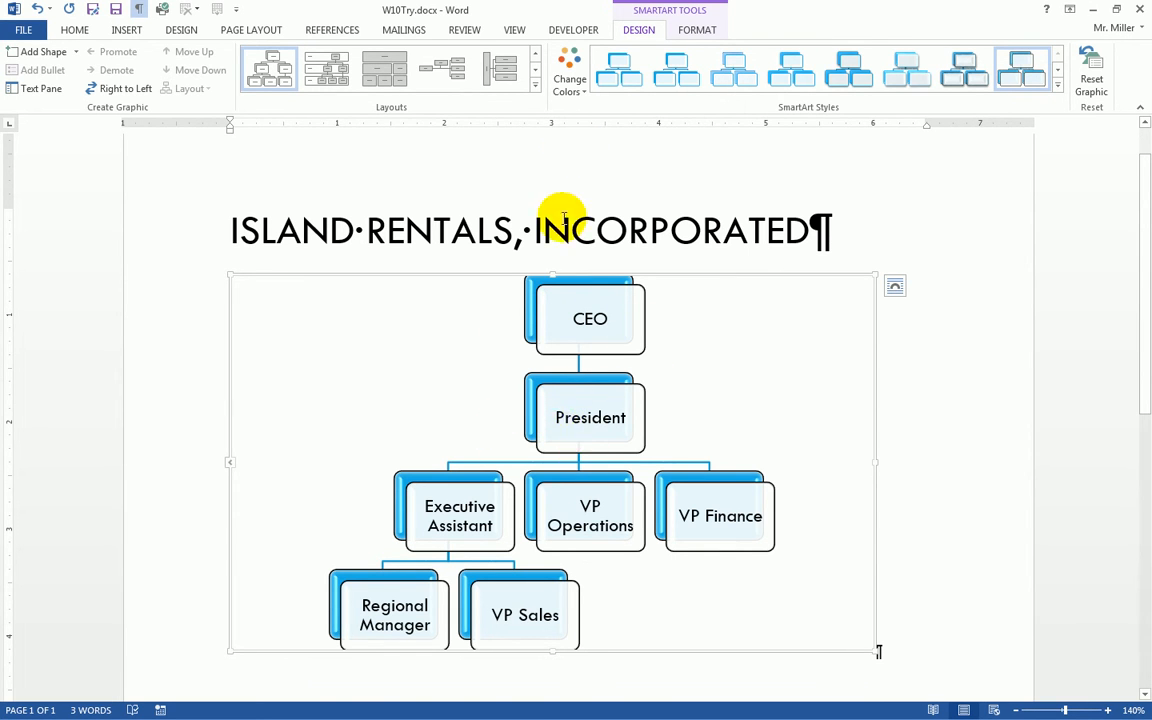
pyautogui.click(575, 78)
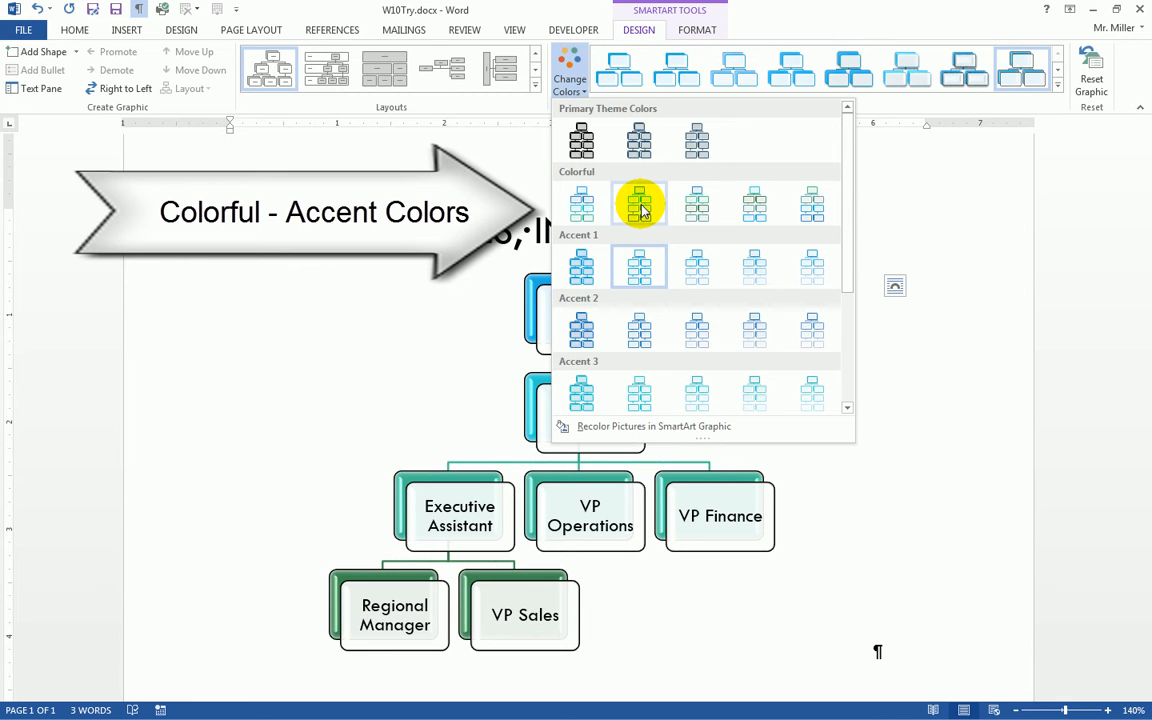
pyautogui.click(585, 210)
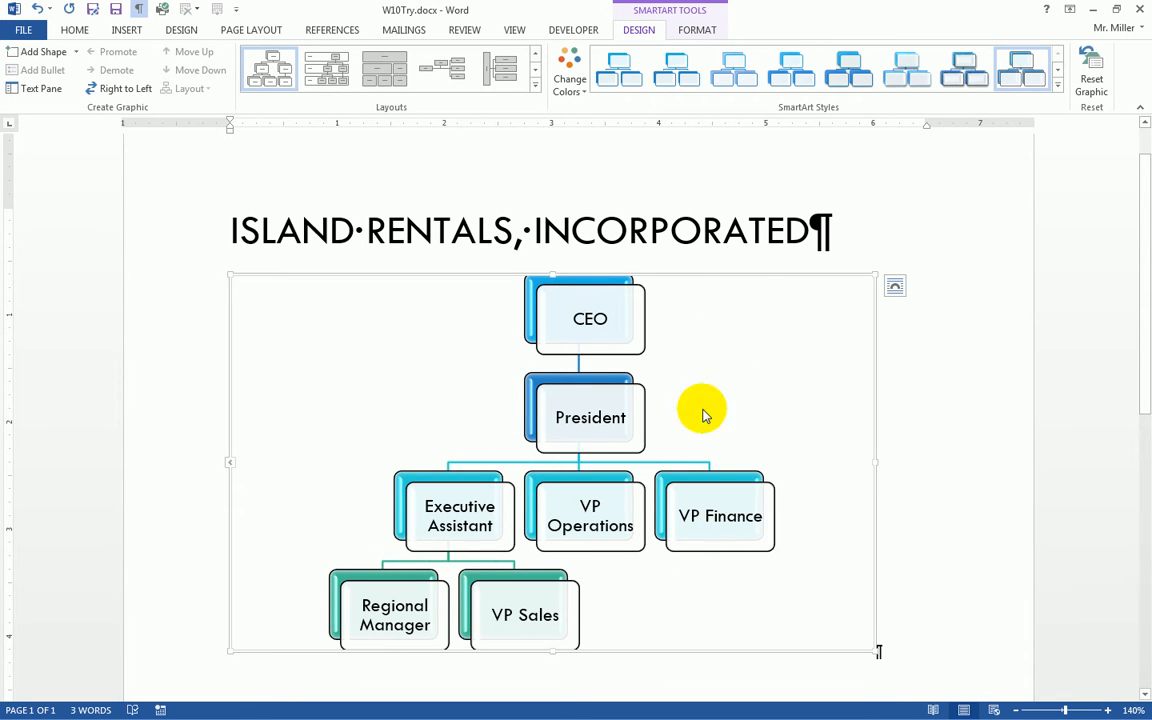
# Reset the chart graphic's formatting and undo that reset.
pyautogui.click(1095, 85)
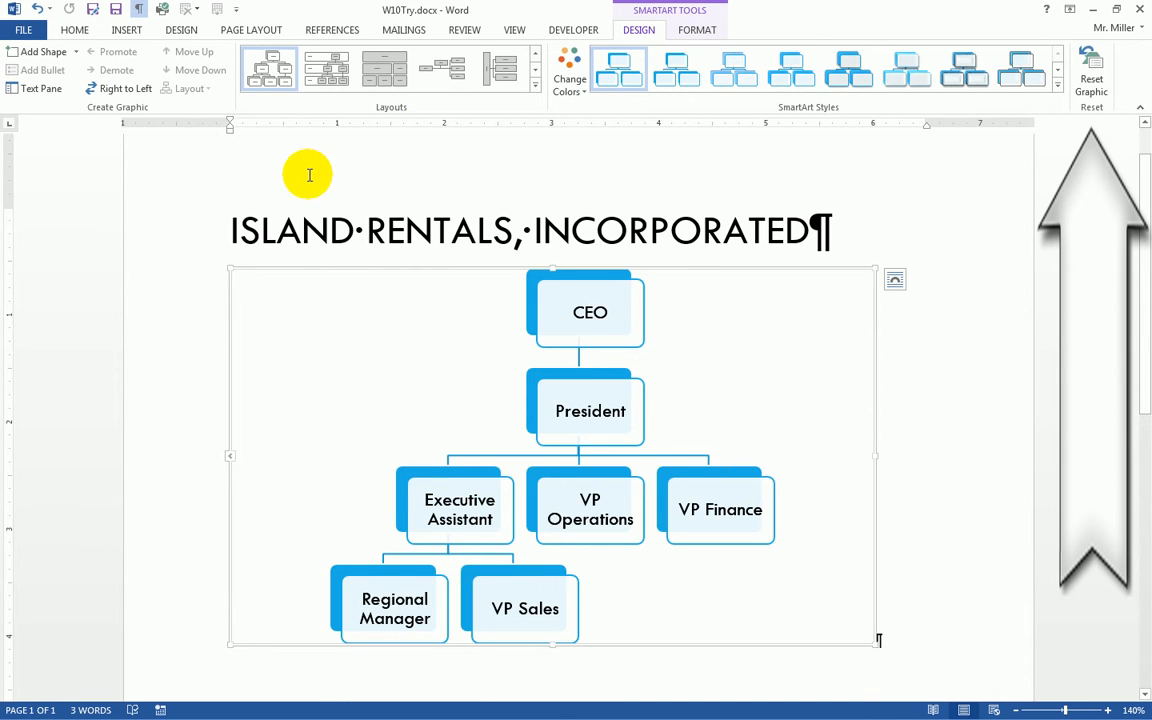
pyautogui.click(38, 9)
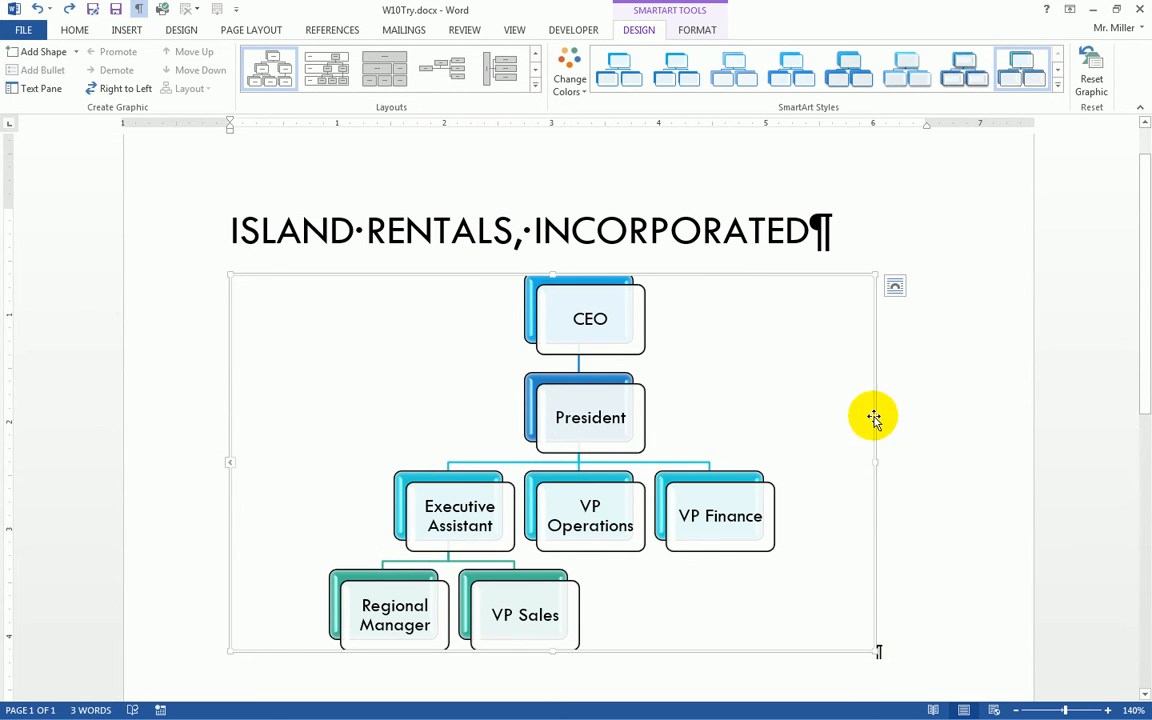
# Add two blank paragraphs below the organization chart.
pyautogui.rightClick(898, 487)
pyautogui.click(900, 648)
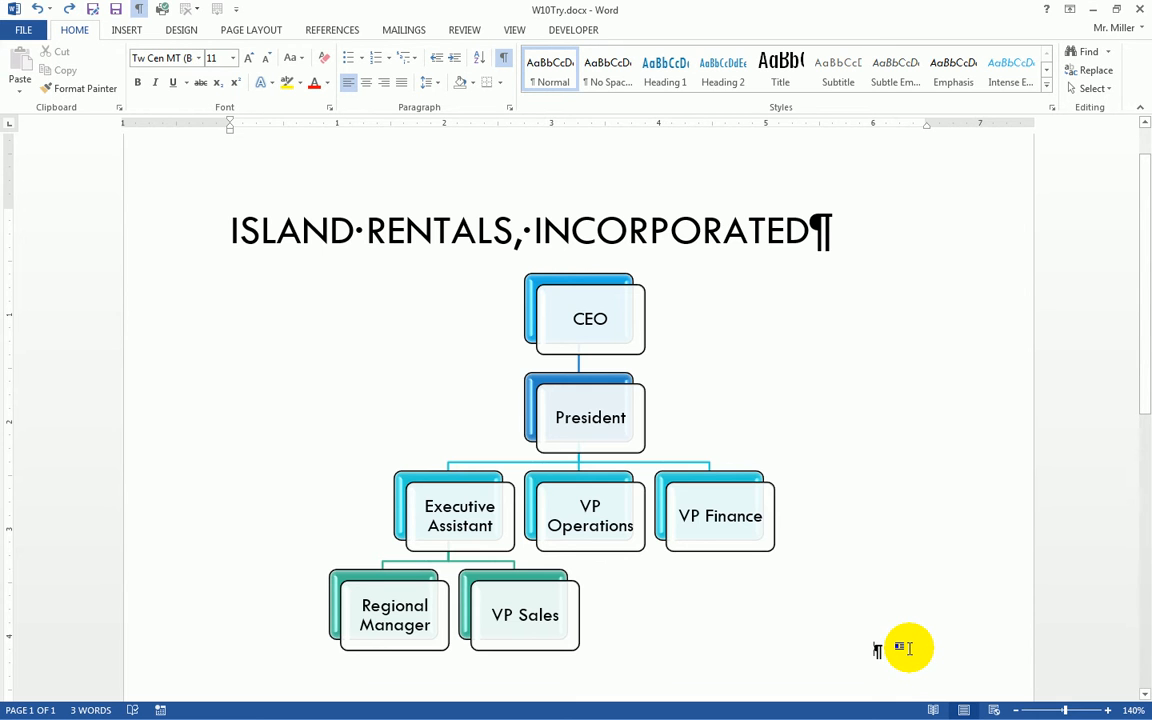
pyautogui.click(700, 325)
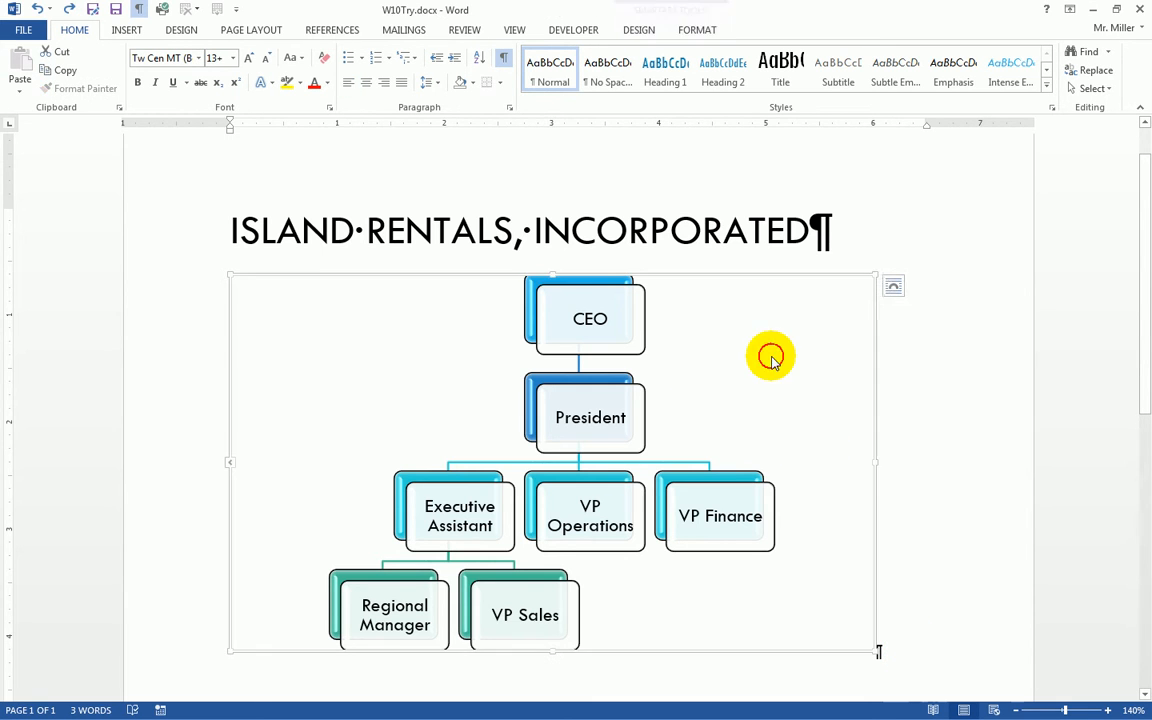
pyautogui.click(936, 638)
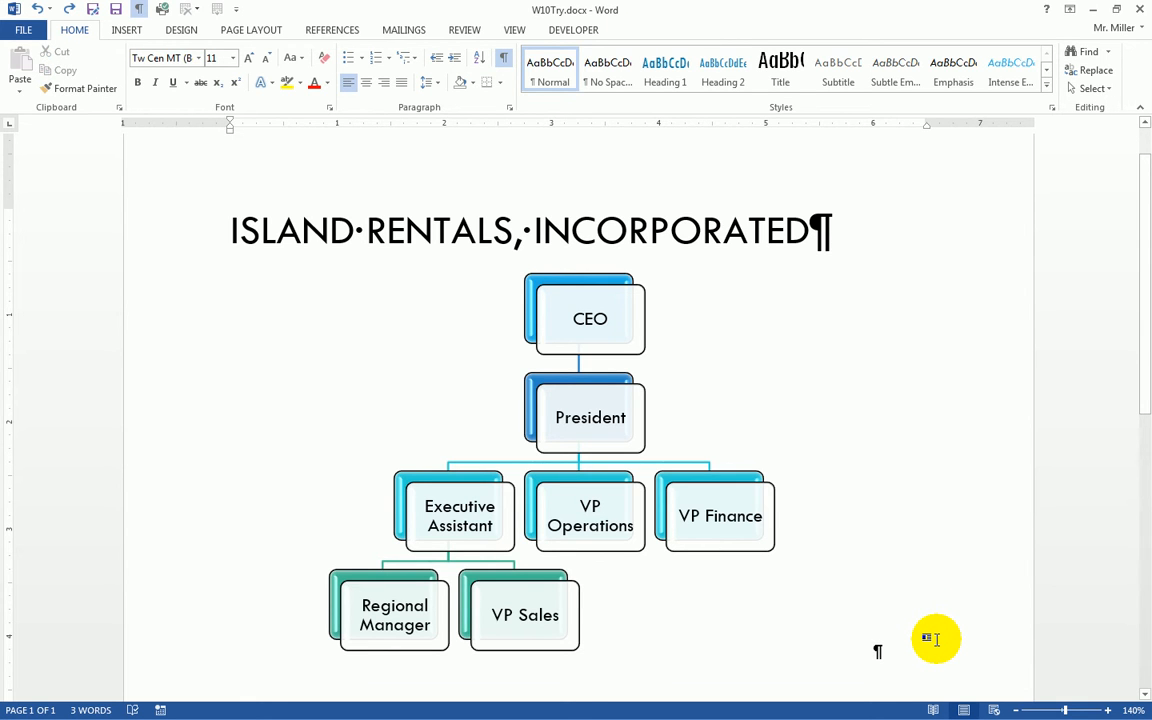
pyautogui.press('Return')
pyautogui.press('Return')
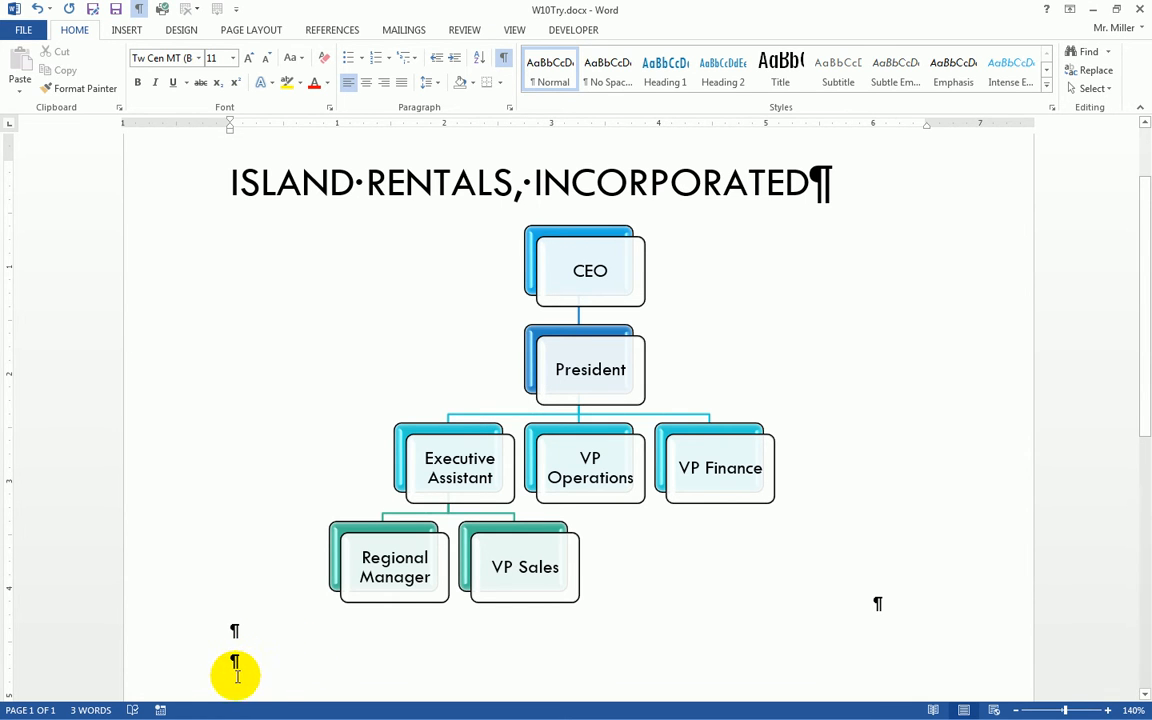
pyautogui.scroll(-3, 465, 620)
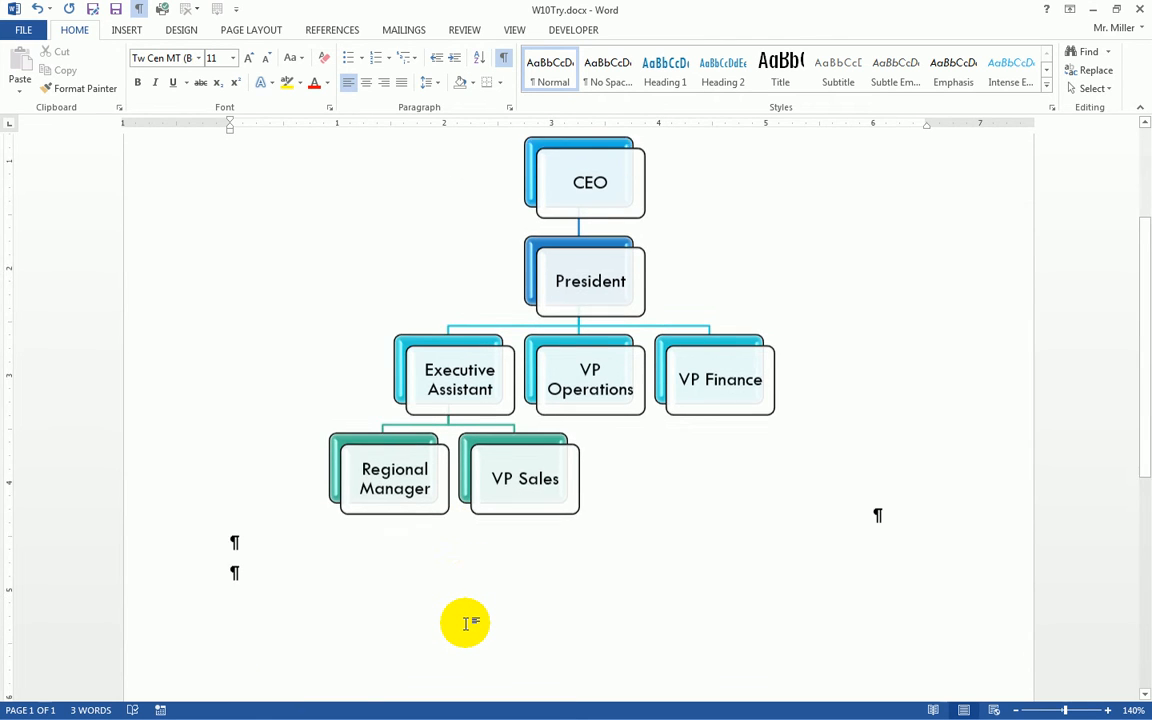
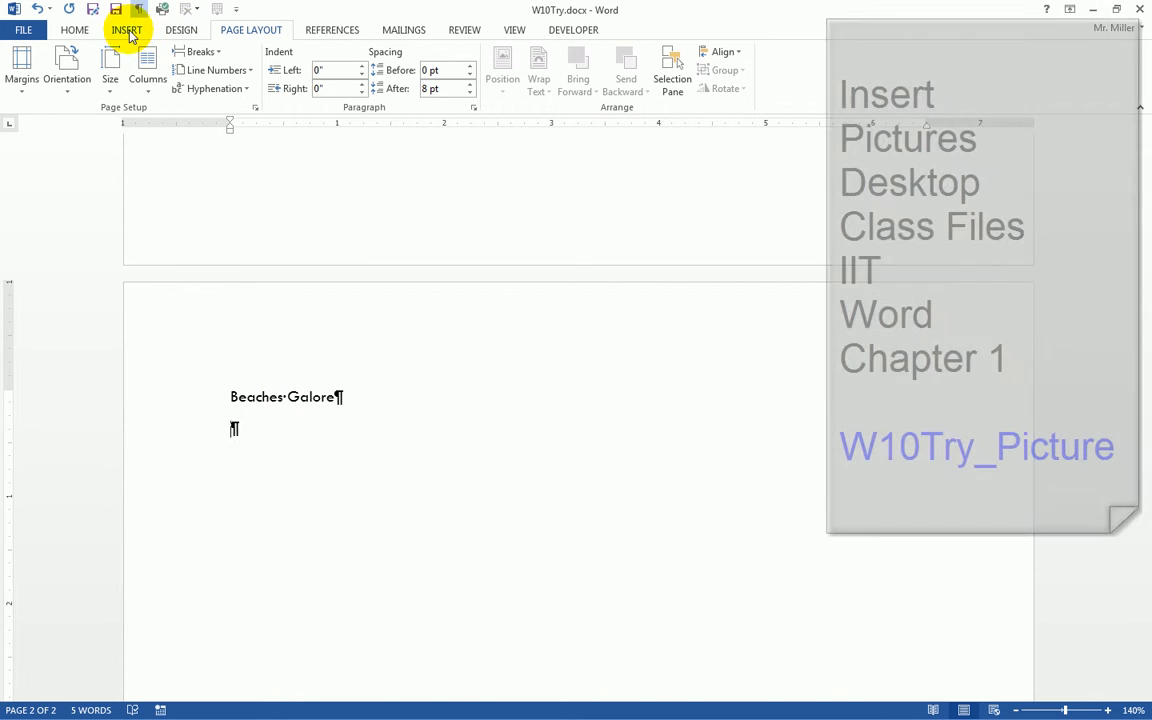
# Start inserting a picture from file below the Beaches Galore line and browse to the Desktop.
pyautogui.click(127, 31)
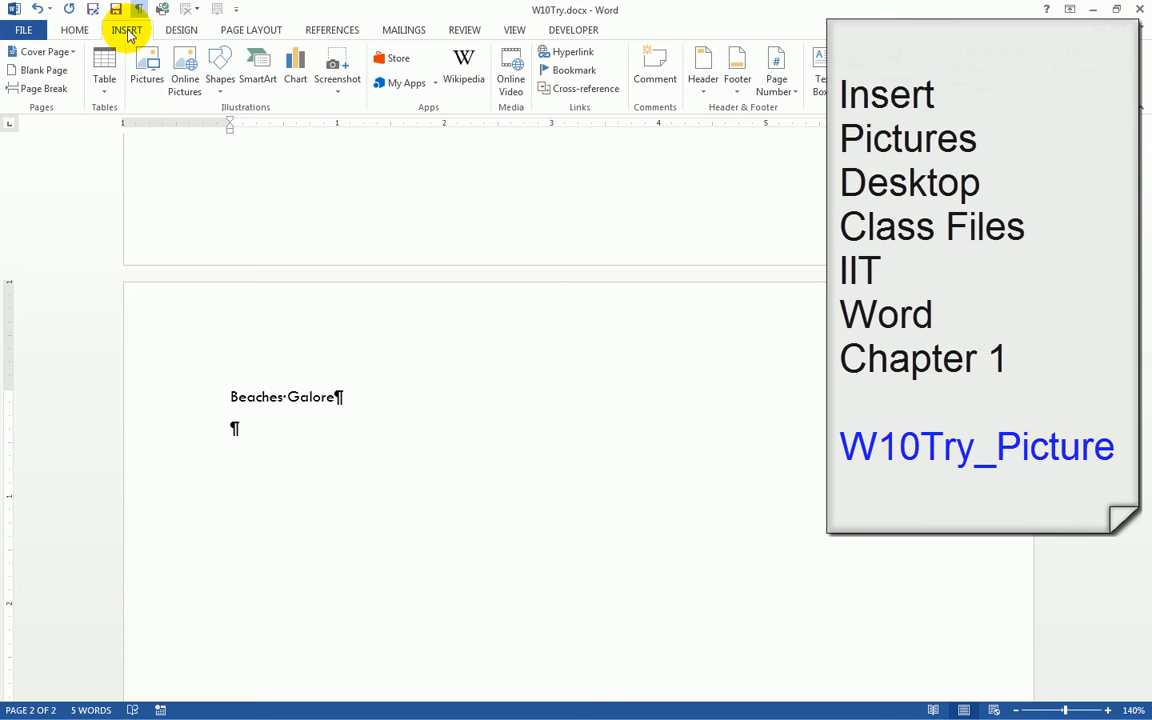
pyautogui.click(147, 80)
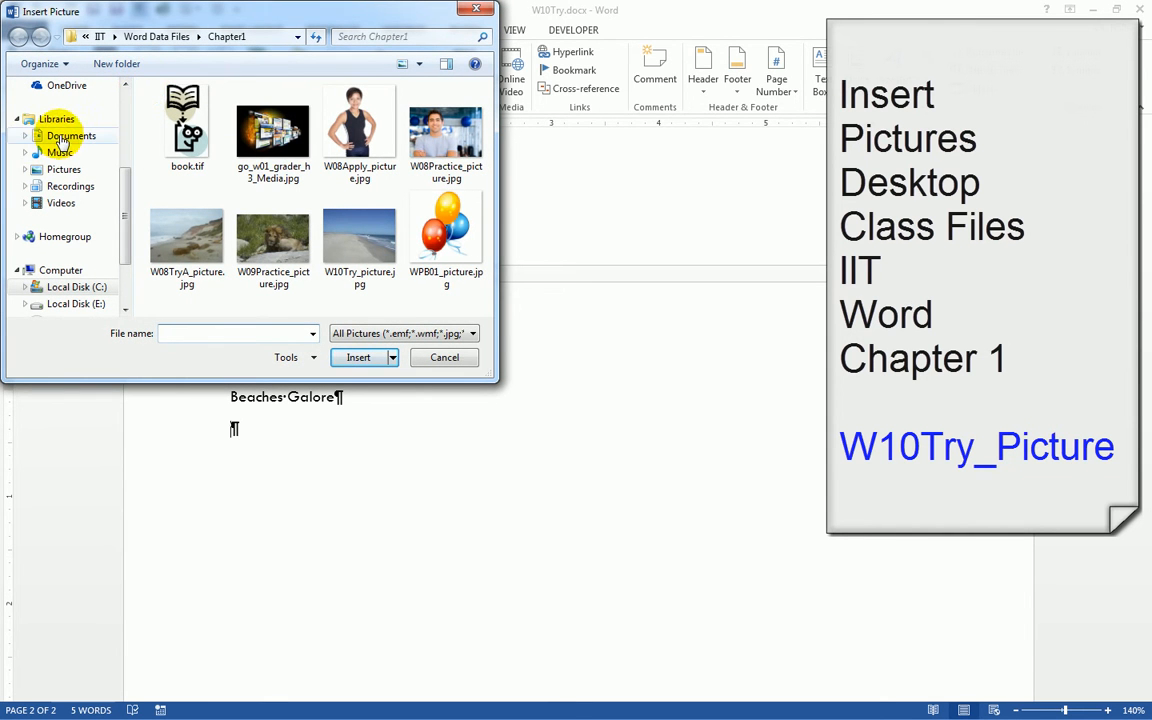
pyautogui.click(56, 171)
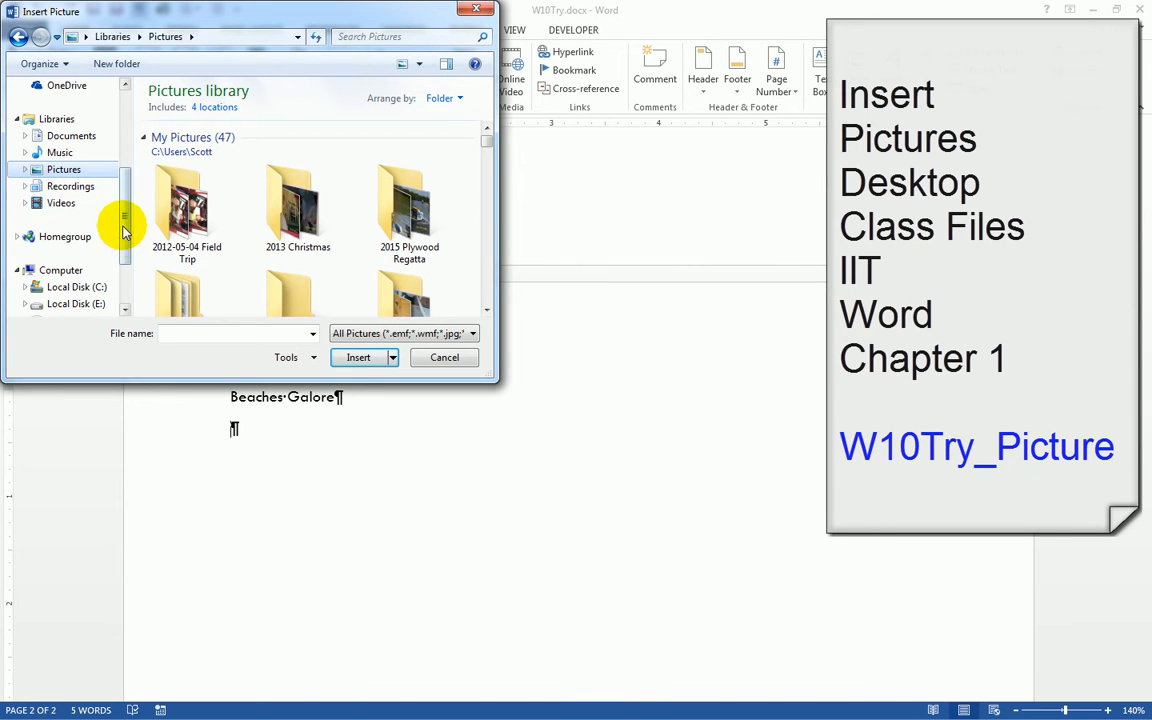
pyautogui.moveTo(123, 231); pyautogui.dragTo(121, 120)
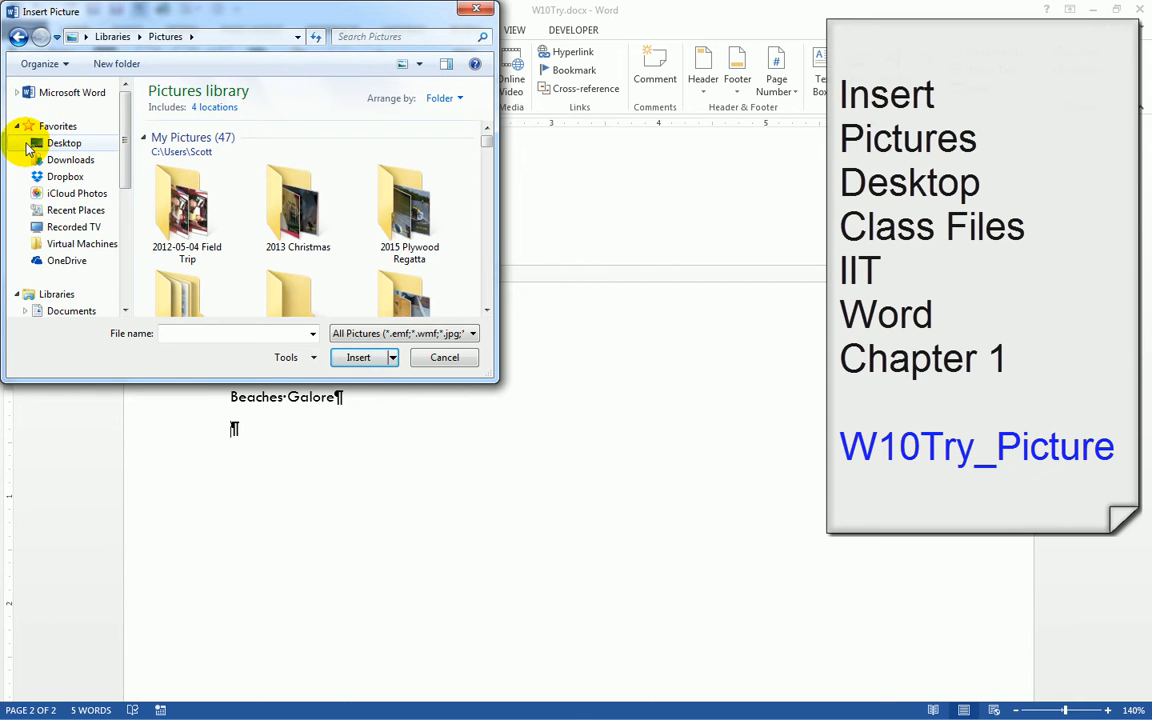
pyautogui.scroll(-3, 28, 145)
pyautogui.moveTo(125, 175); pyautogui.dragTo(122, 88)
pyautogui.click(58, 146)
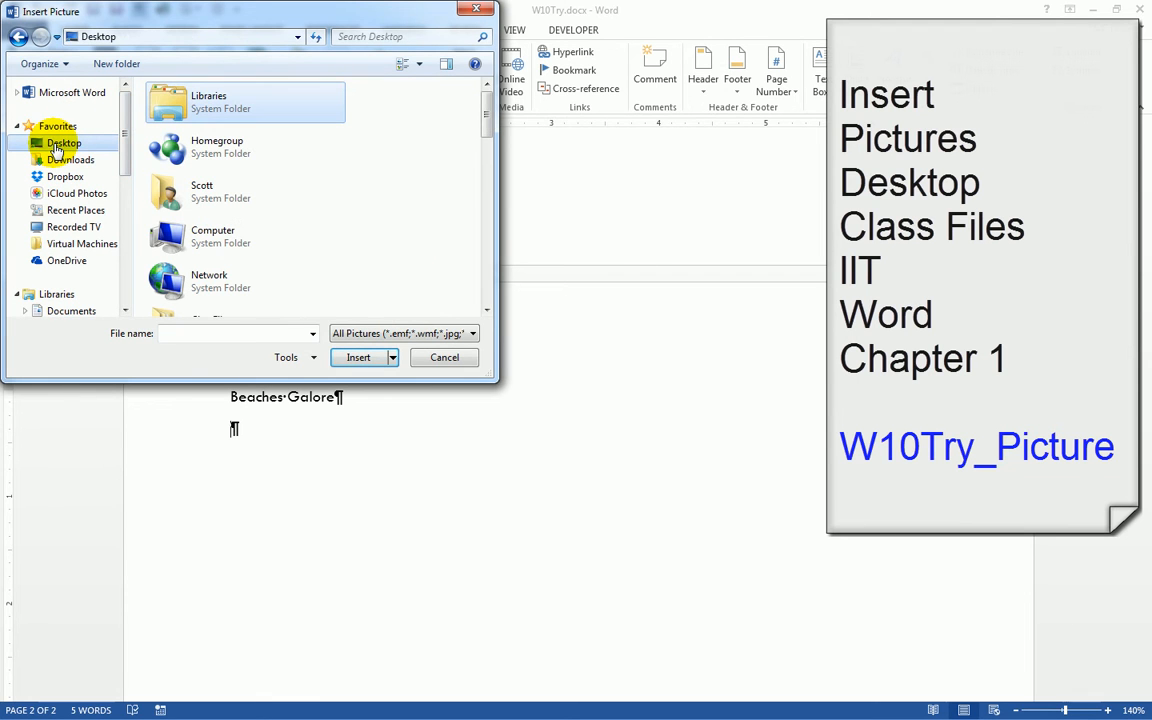
# Insert W10Try_picture.jpg from the Chapter1 folder under ClassFiles, IIT, Word Data Files.
pyautogui.moveTo(486, 128); pyautogui.dragTo(488, 139)
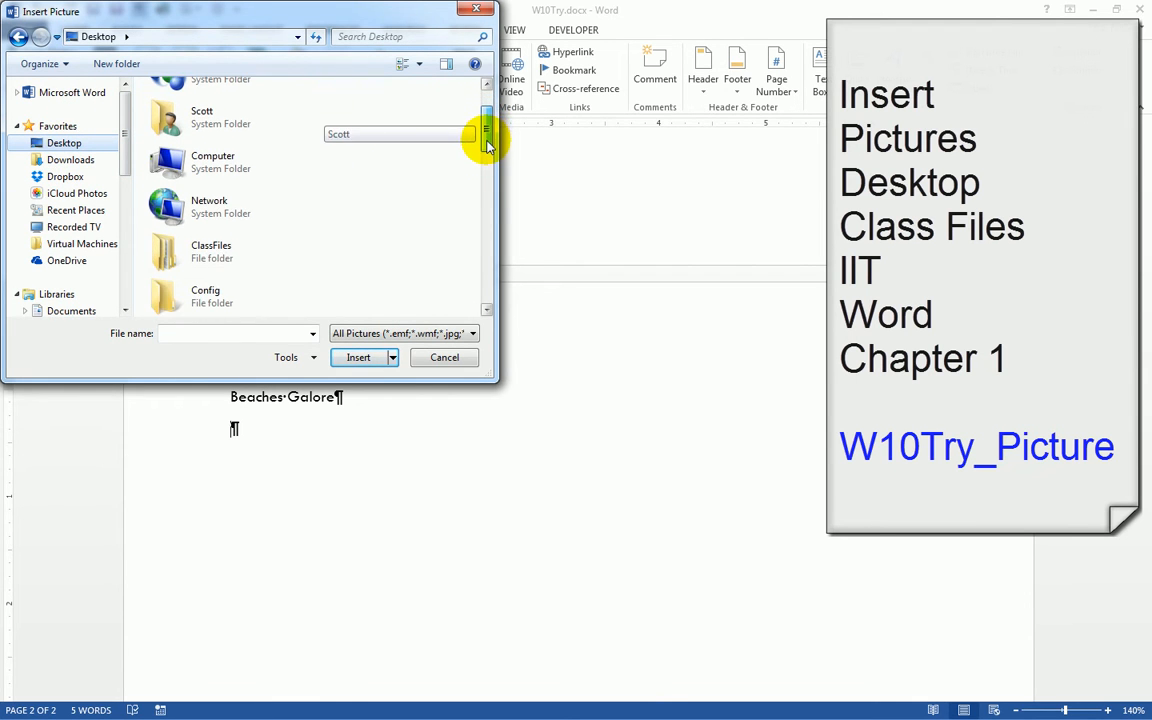
pyautogui.doubleClick(196, 257)
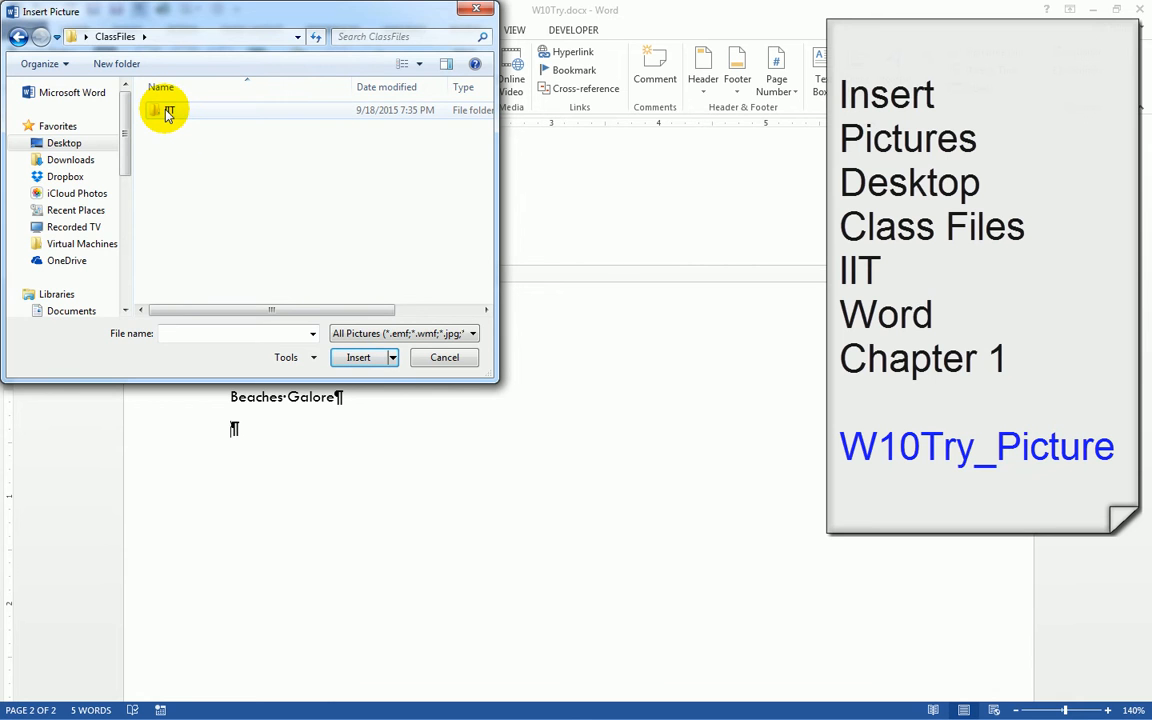
pyautogui.doubleClick(168, 112)
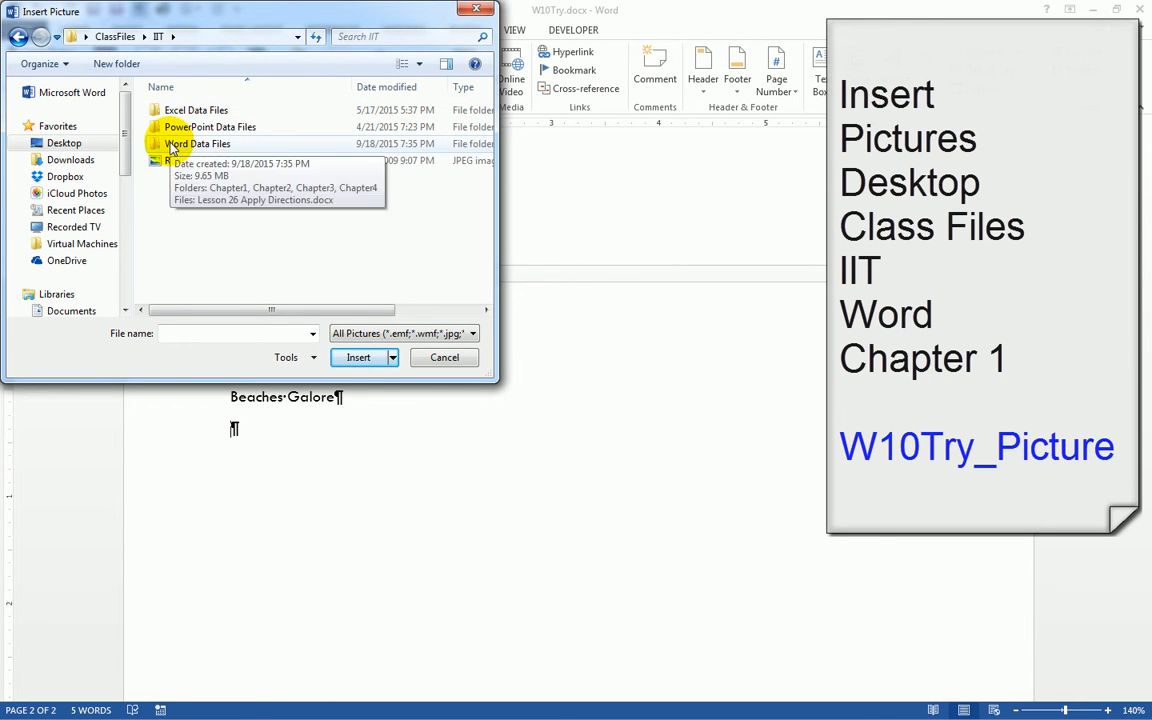
pyautogui.doubleClick(171, 146)
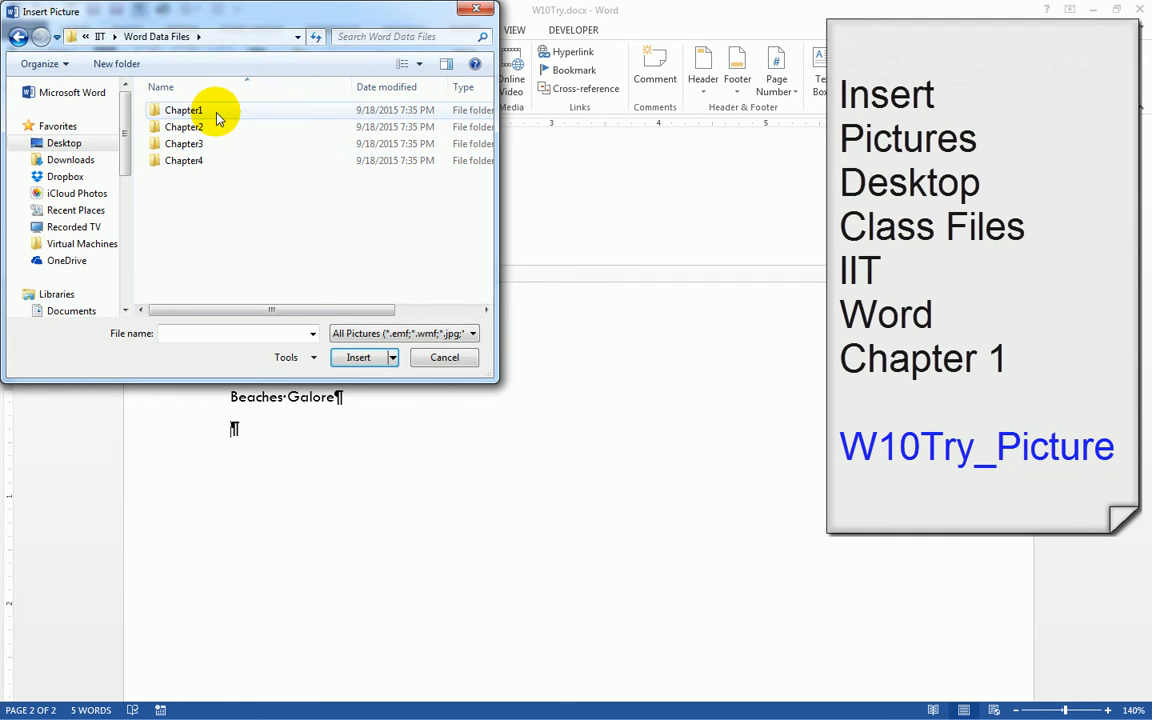
pyautogui.doubleClick(181, 112)
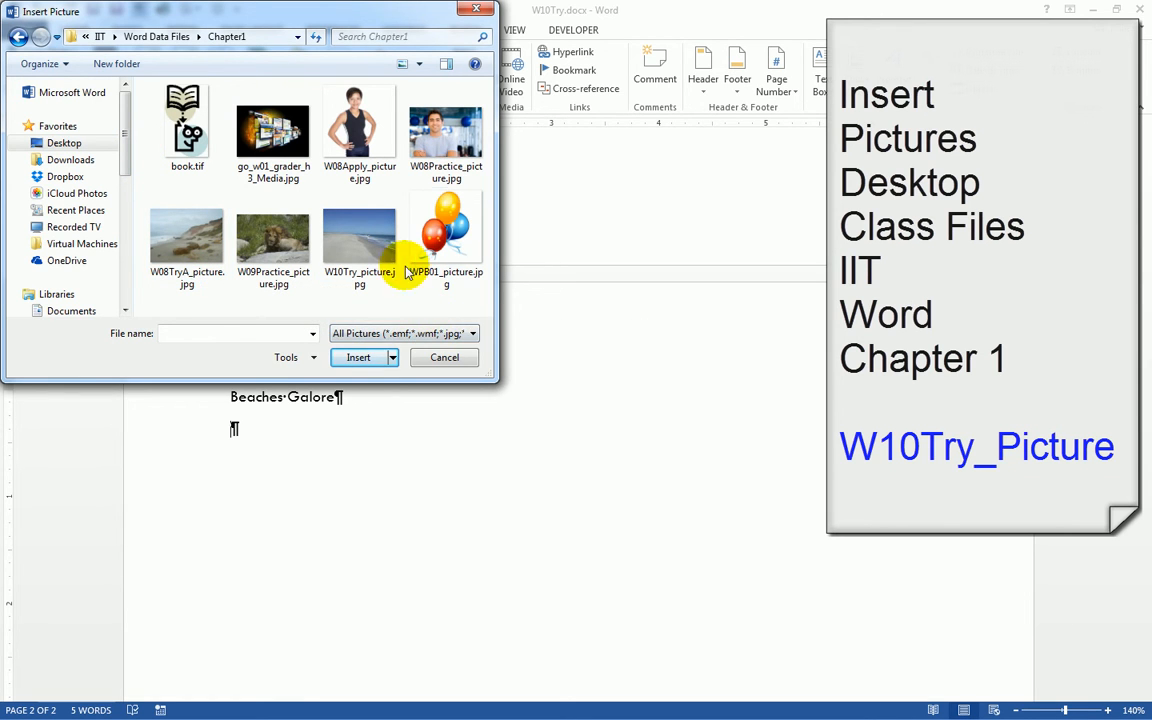
pyautogui.click(357, 262)
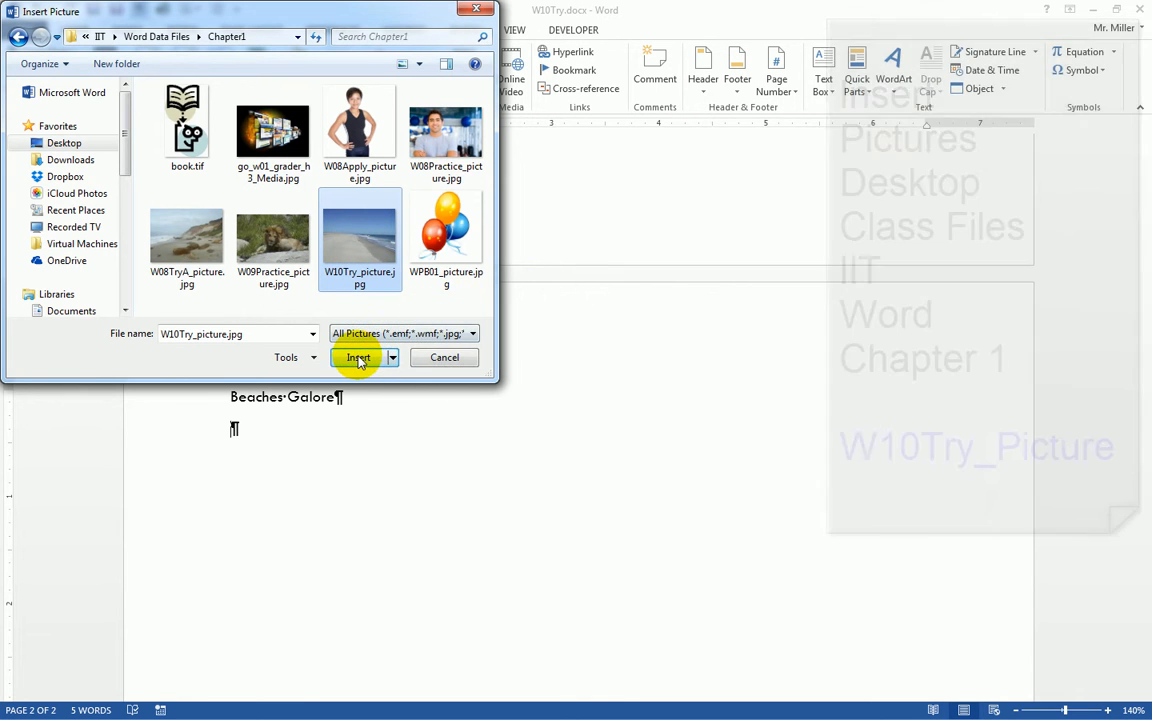
pyautogui.click(358, 358)
# Convert the beach picture to a SmartArt graphic with the Snapshot Picture List layout.
pyautogui.scroll(-3, 520, 428)
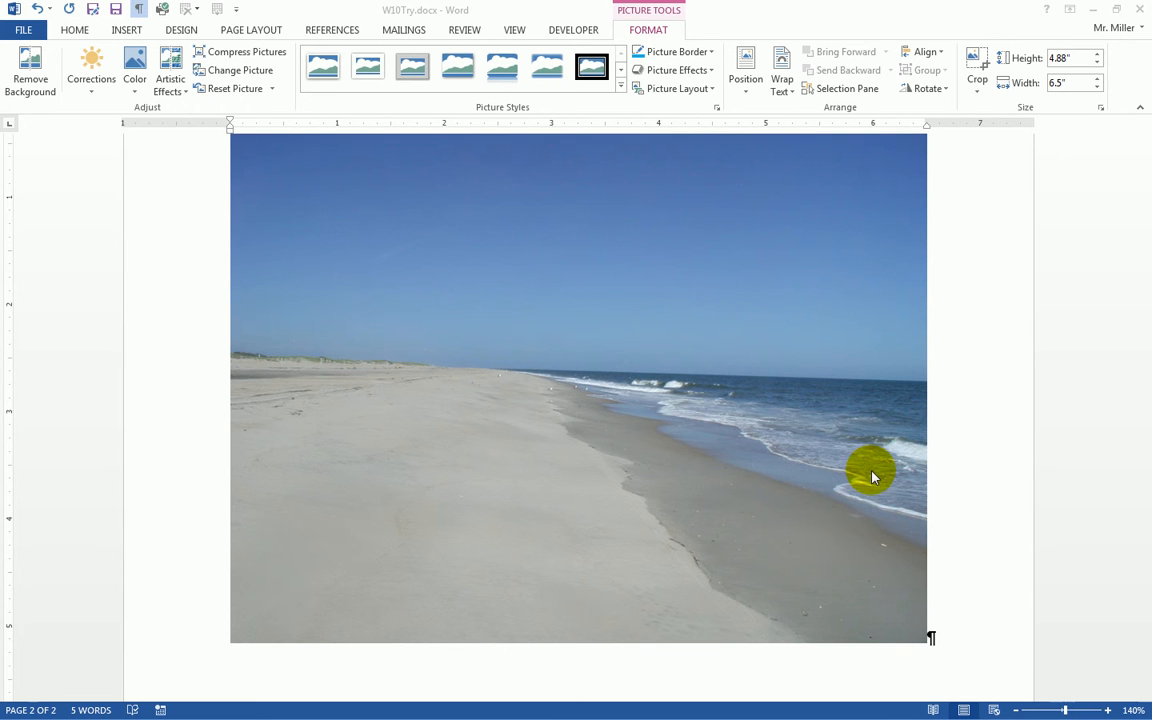
pyautogui.click(564, 456)
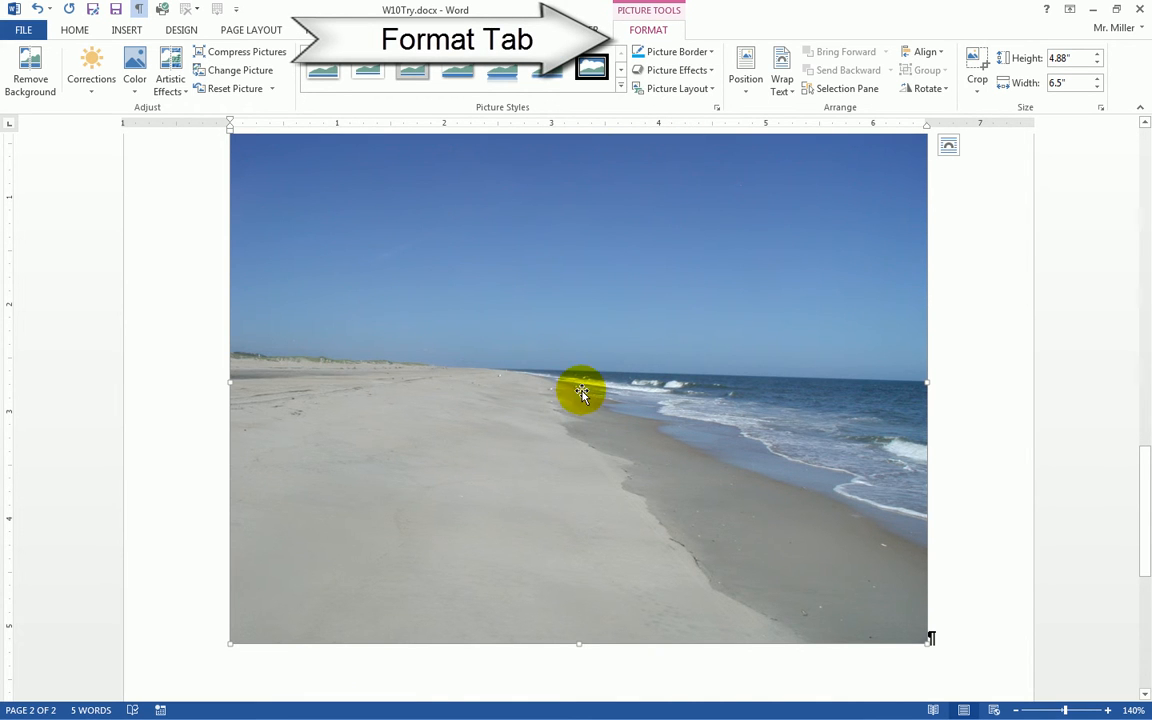
pyautogui.scroll(2, 571, 404)
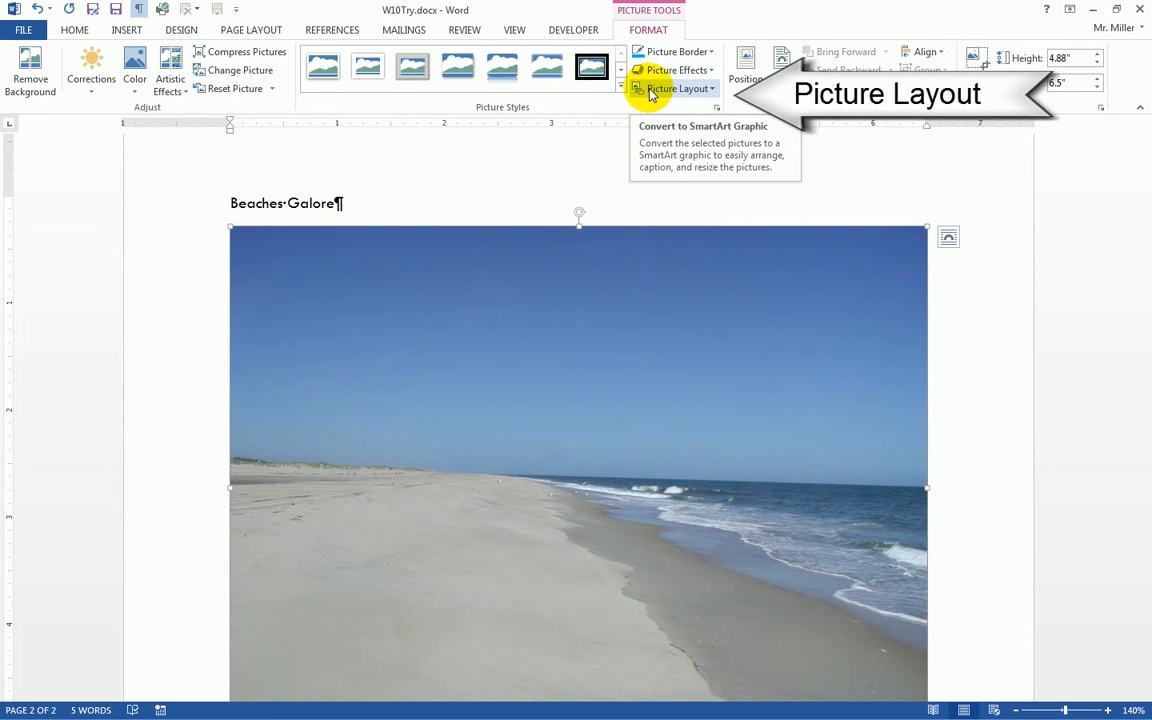
pyautogui.click(652, 92)
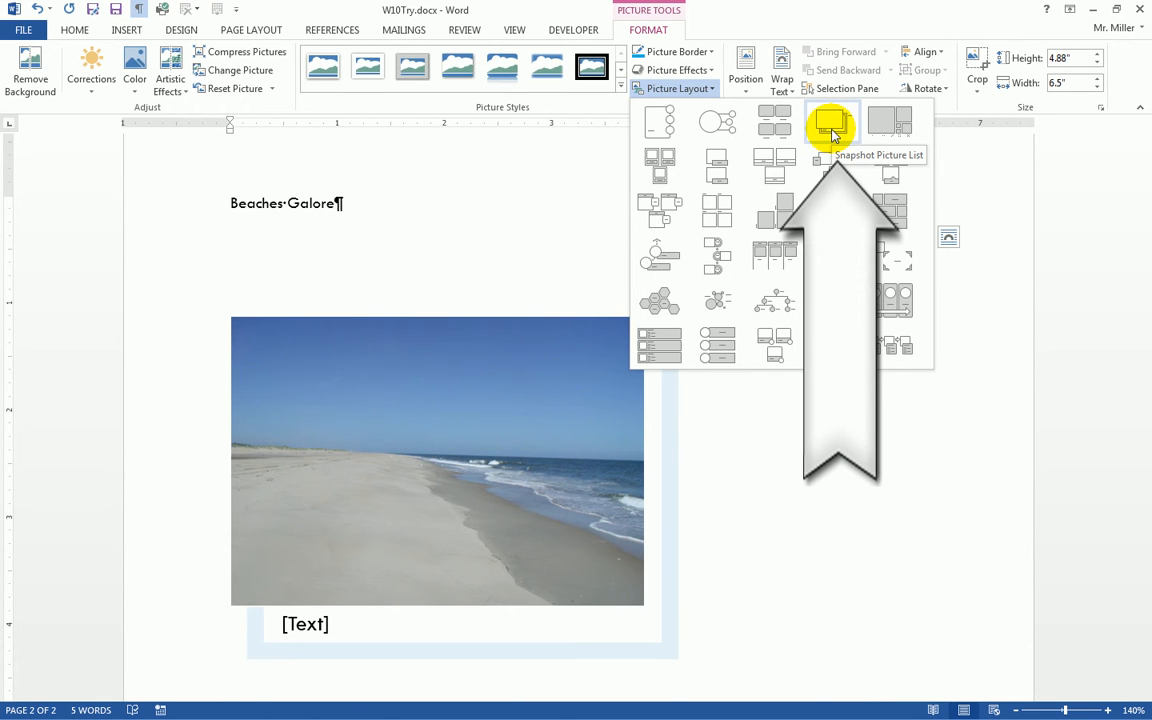
pyautogui.click(826, 126)
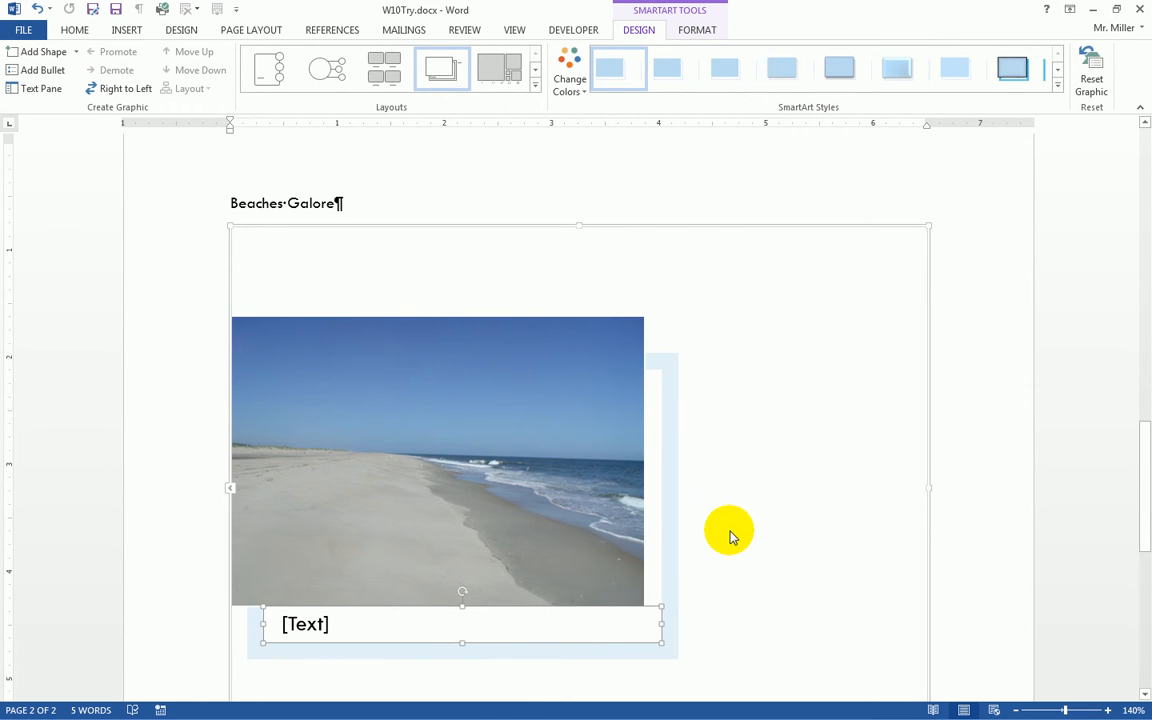
# Show the text pane of the beach picture graphic, and deselect the graphic.
pyautogui.scroll(-1, 733, 537)
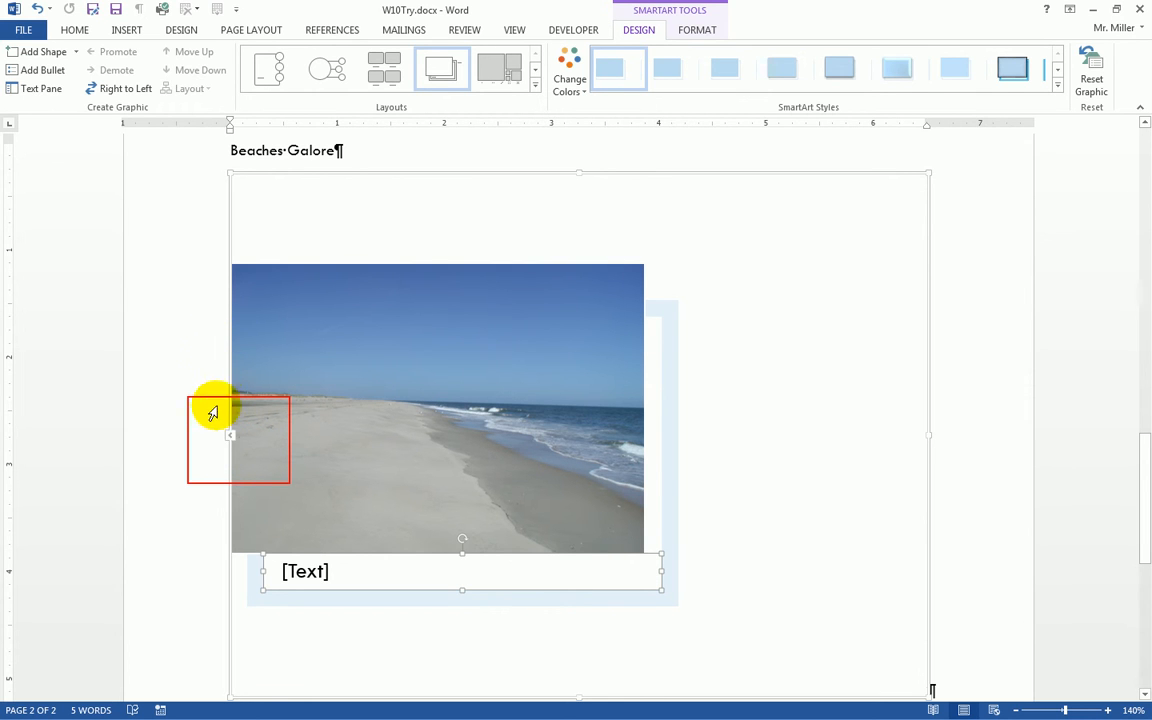
pyautogui.click(230, 438)
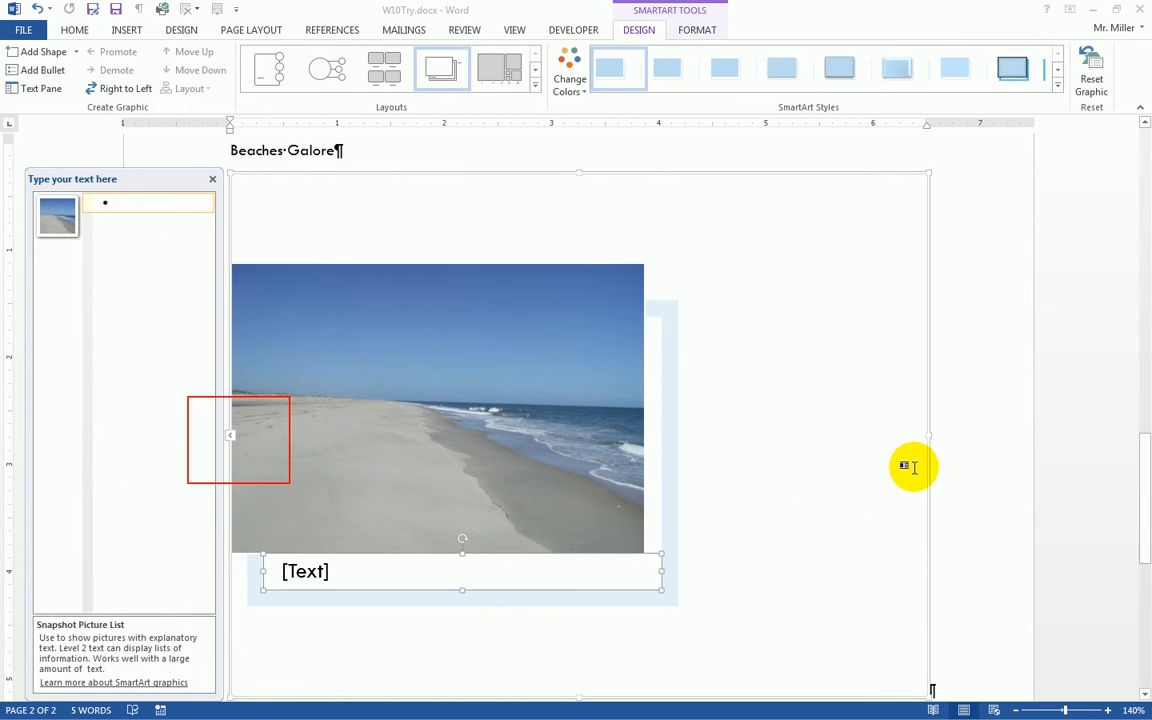
pyautogui.click(932, 690)
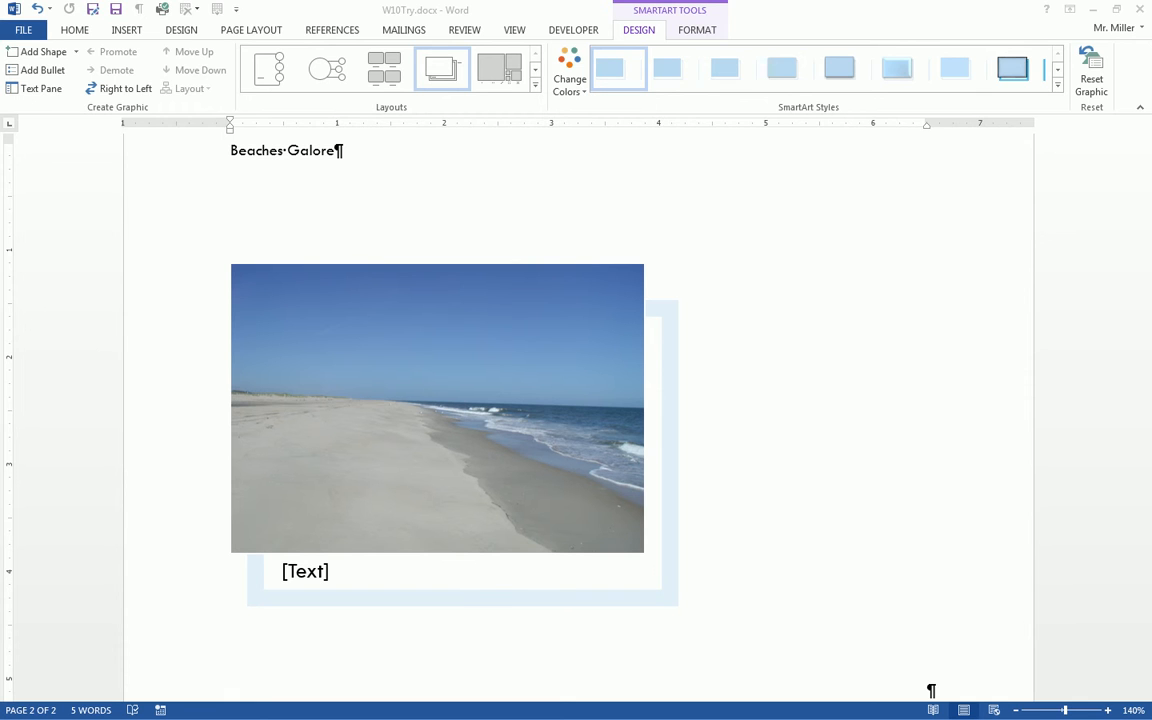
# Enter "Family Friendly Vacation Islands" as the caption of the beach picture graphic.
pyautogui.click(455, 408)
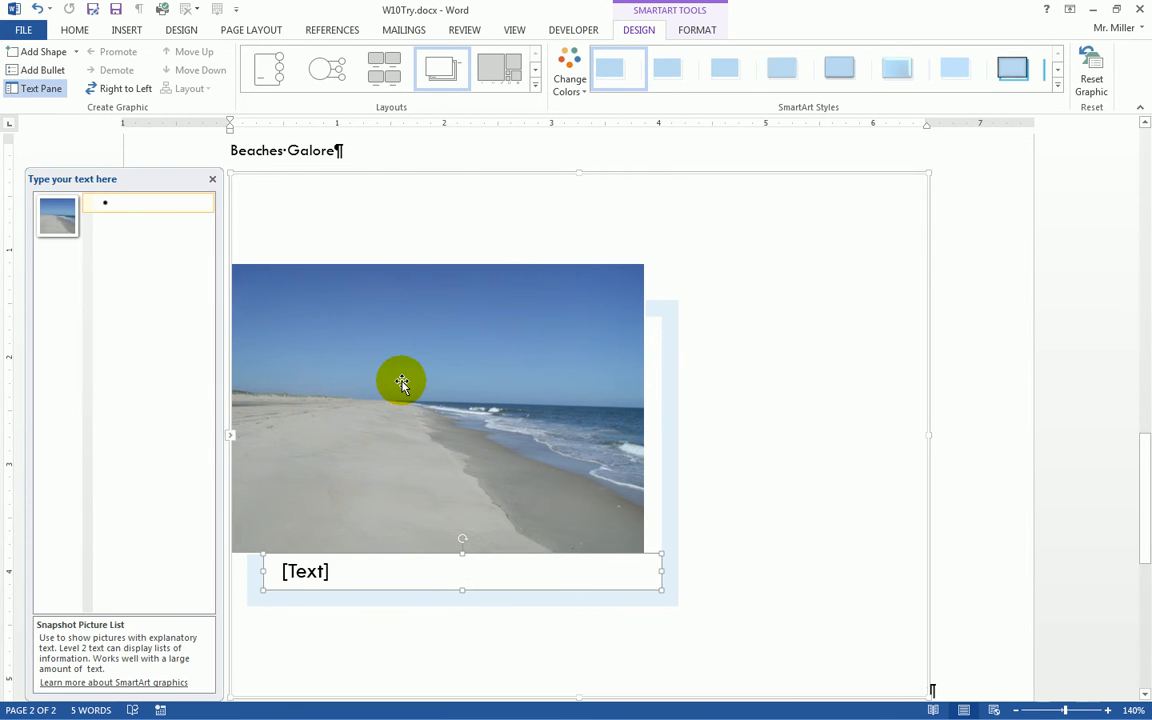
pyautogui.click(148, 203)
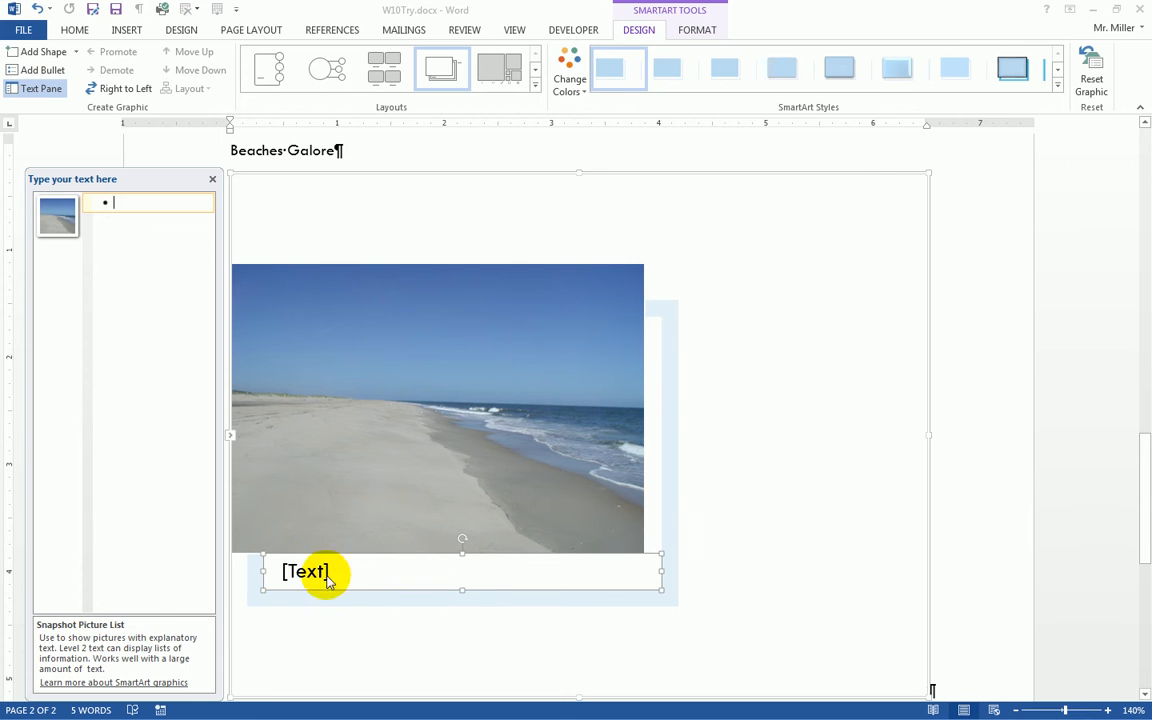
pyautogui.click(125, 203)
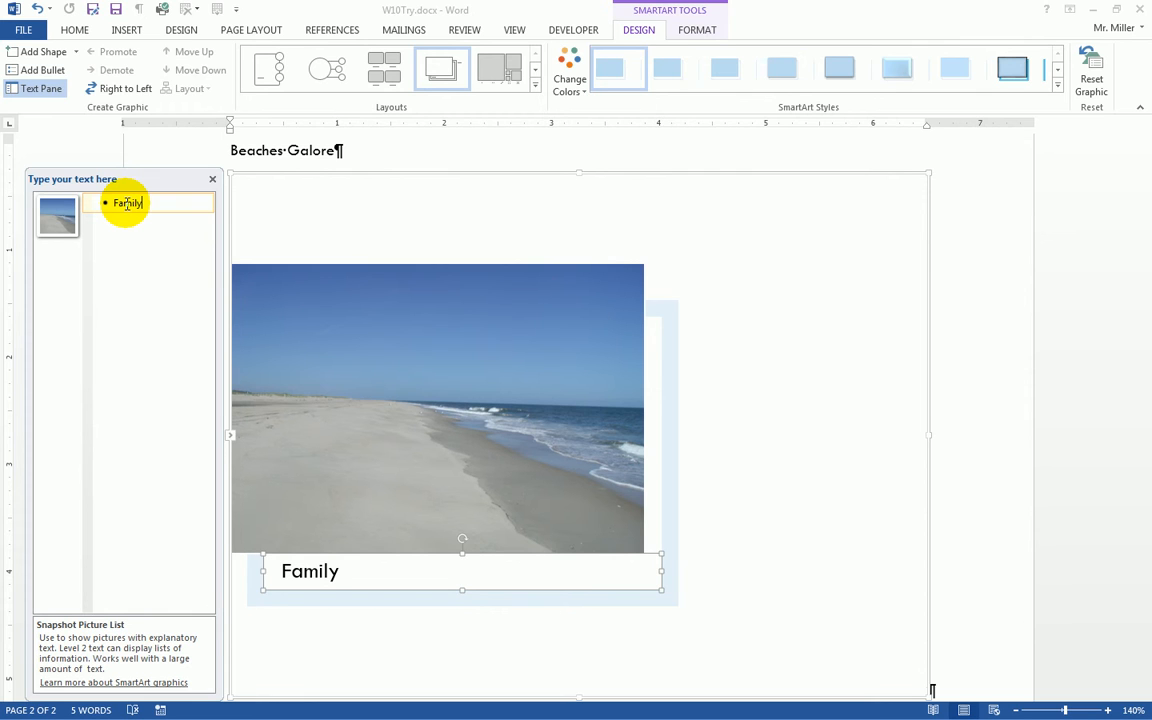
pyautogui.click(1108, 710)
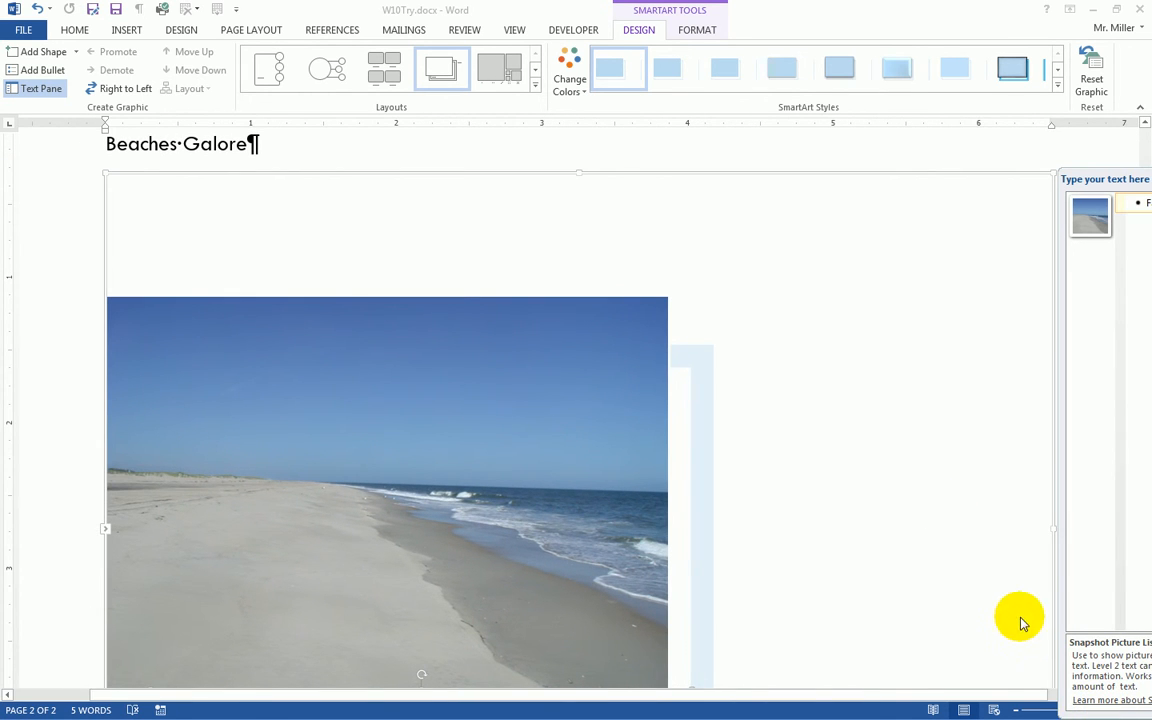
pyautogui.click(1015, 711)
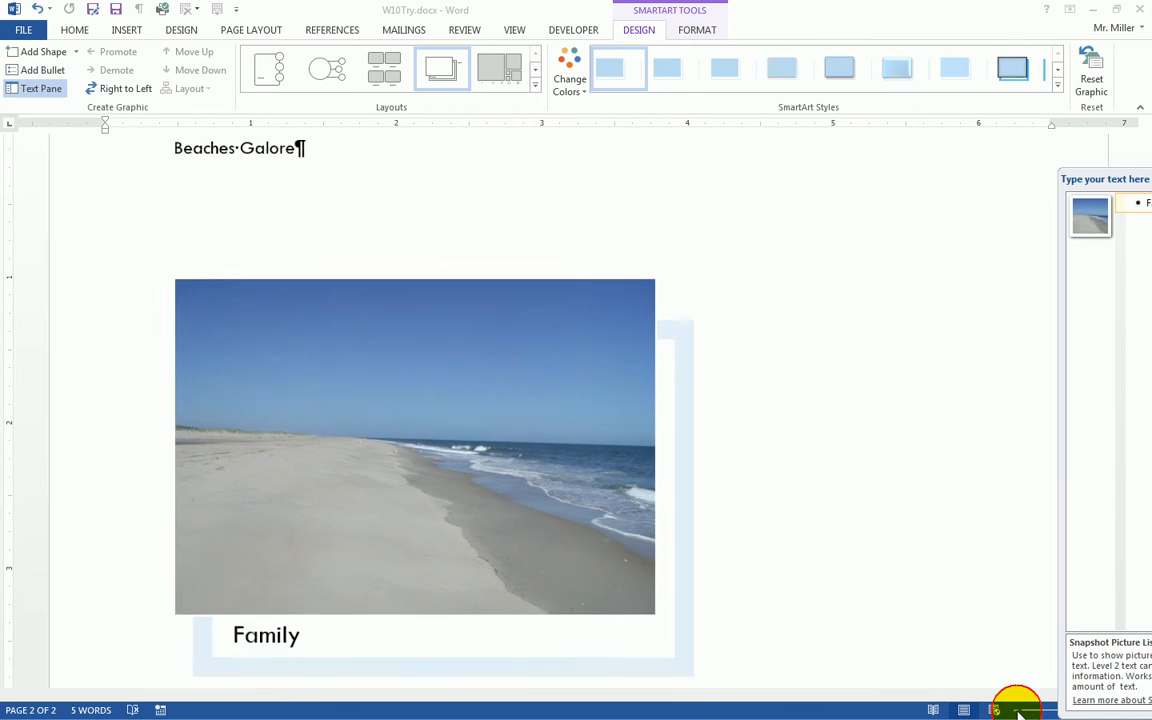
pyautogui.click(1015, 711)
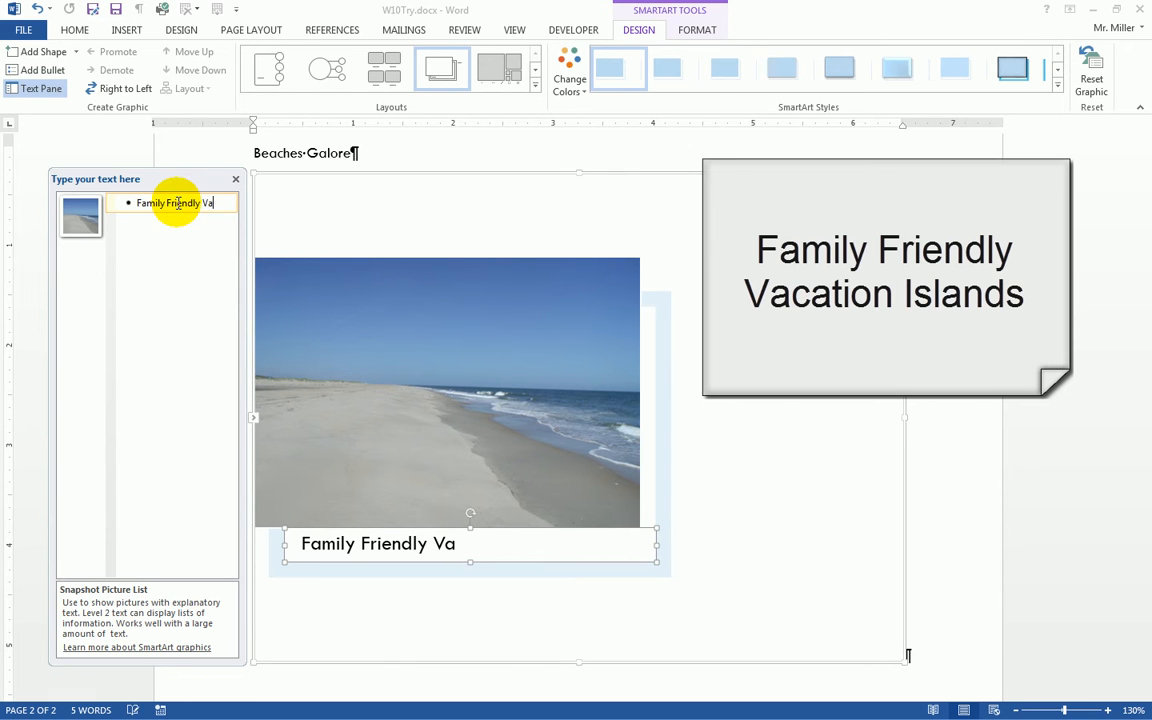
pyautogui.write('on Islands')
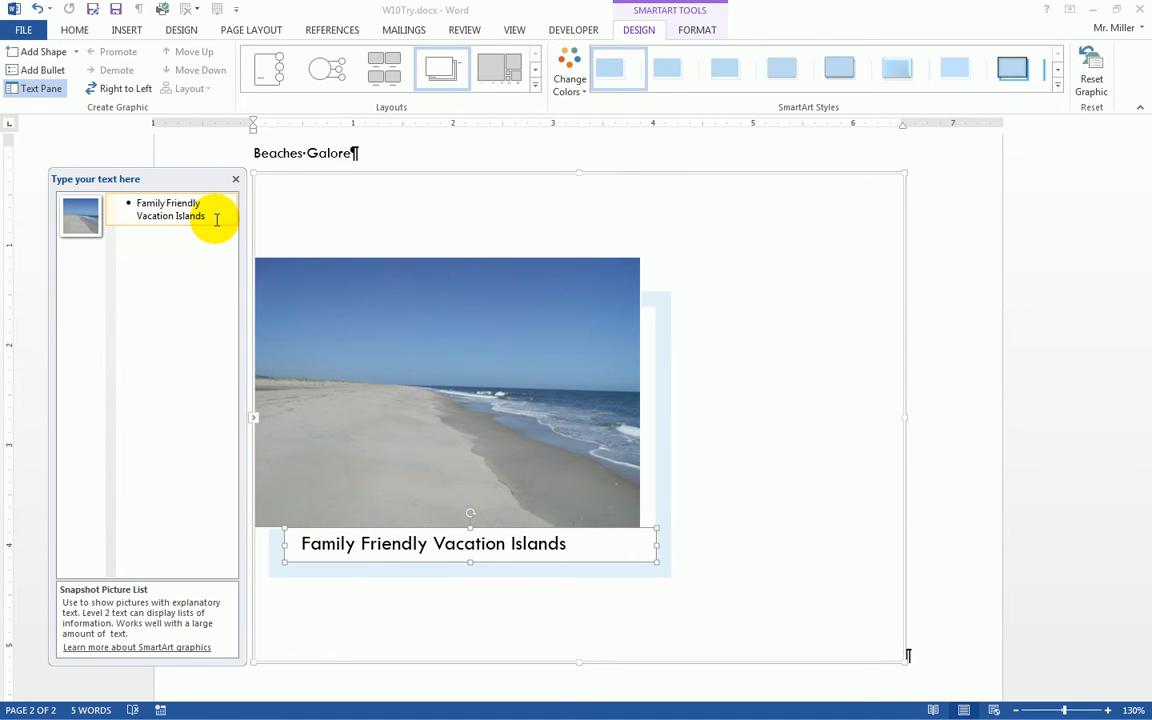
# Add the second-level bullets "Martha's Vineyard" and "Chincoteague Island" beneath the Family Friendly Vacation Islands caption, followed by a new bullet at the same level.
pyautogui.press('Return')
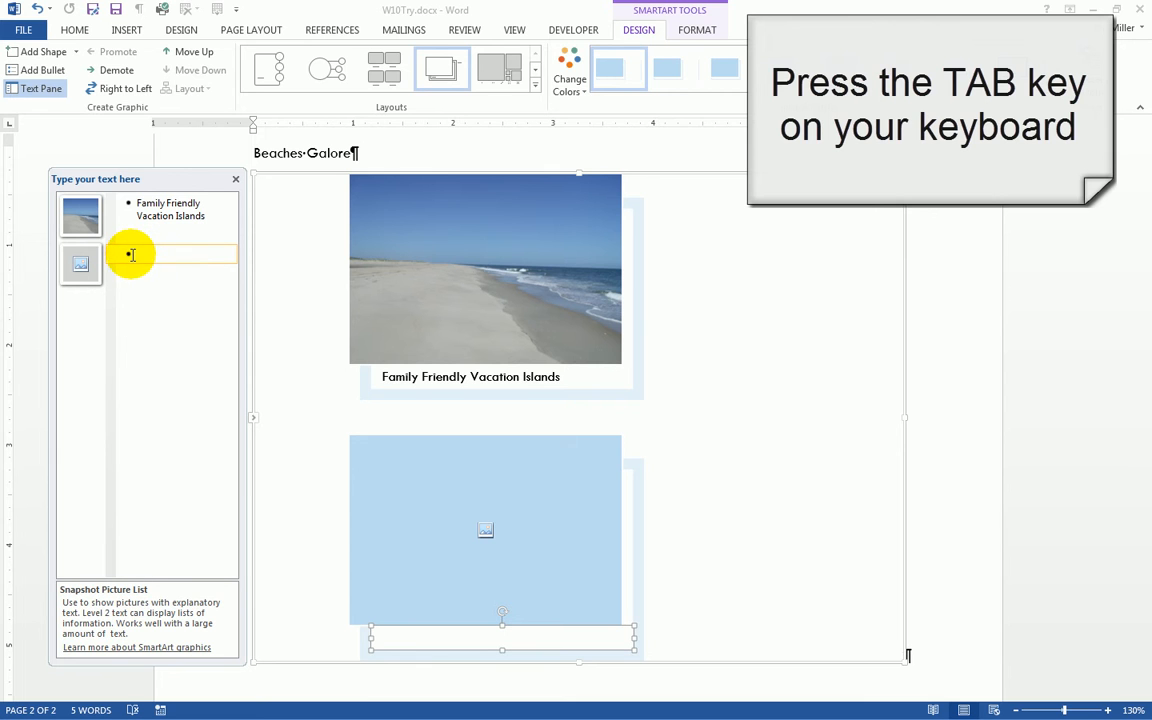
pyautogui.press('Tab')
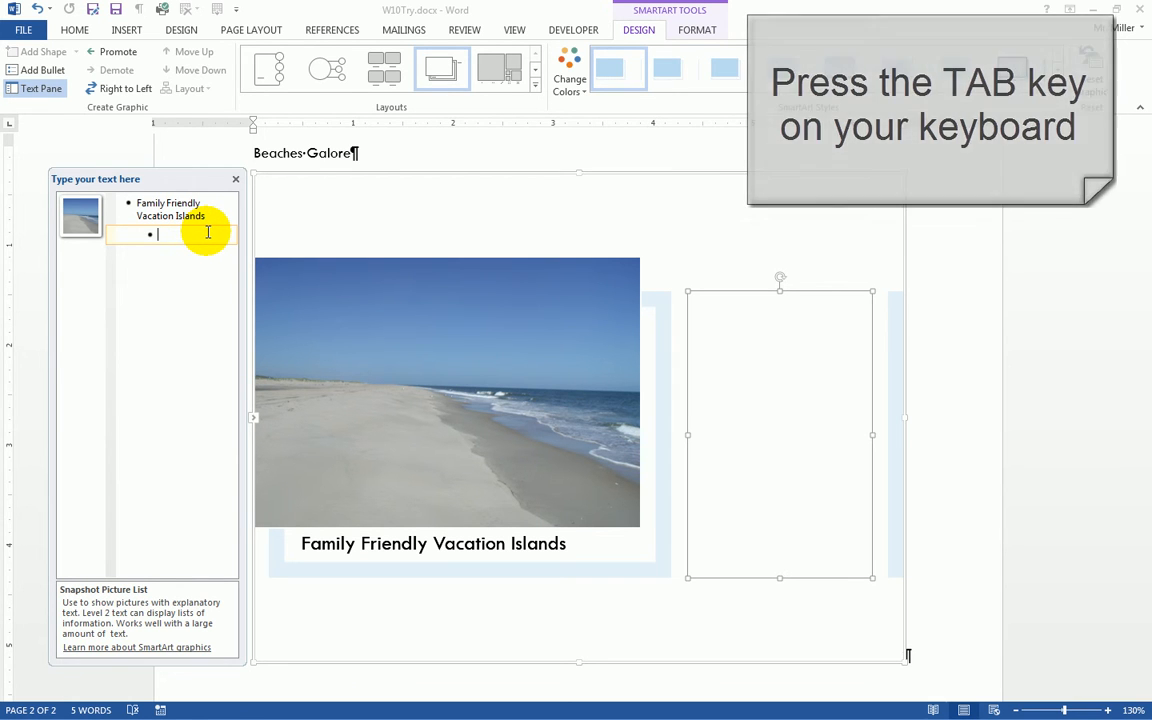
pyautogui.write('Mar')
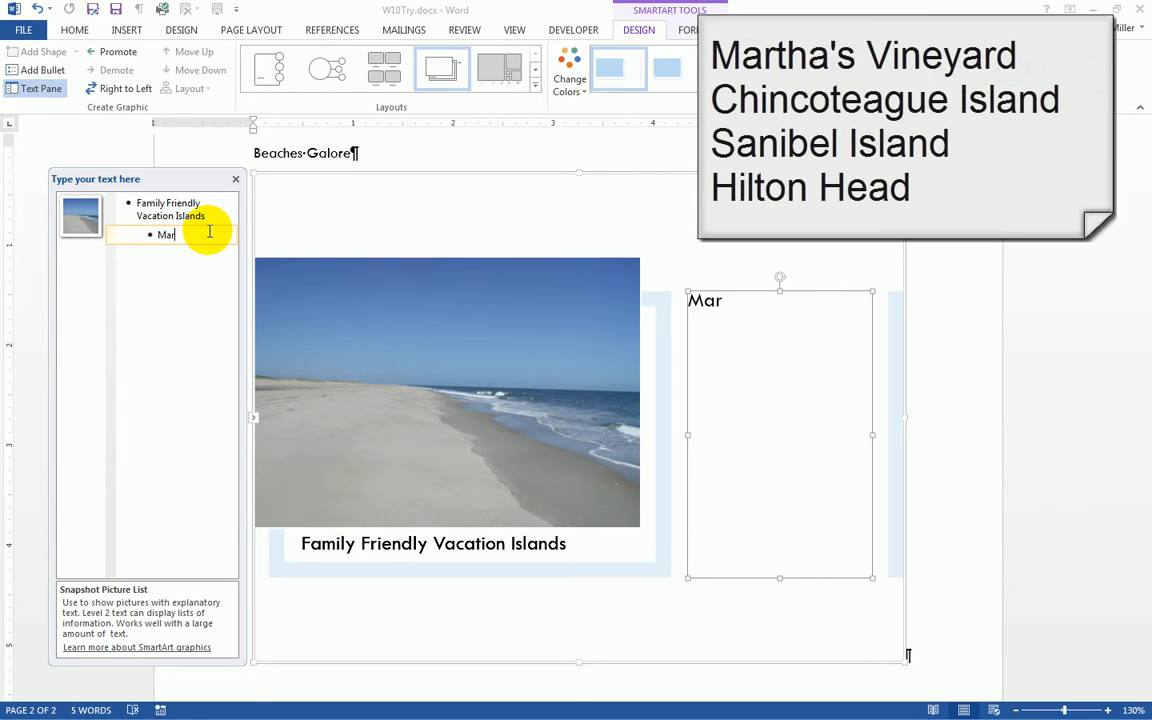
pyautogui.write("tha's Vineyard")
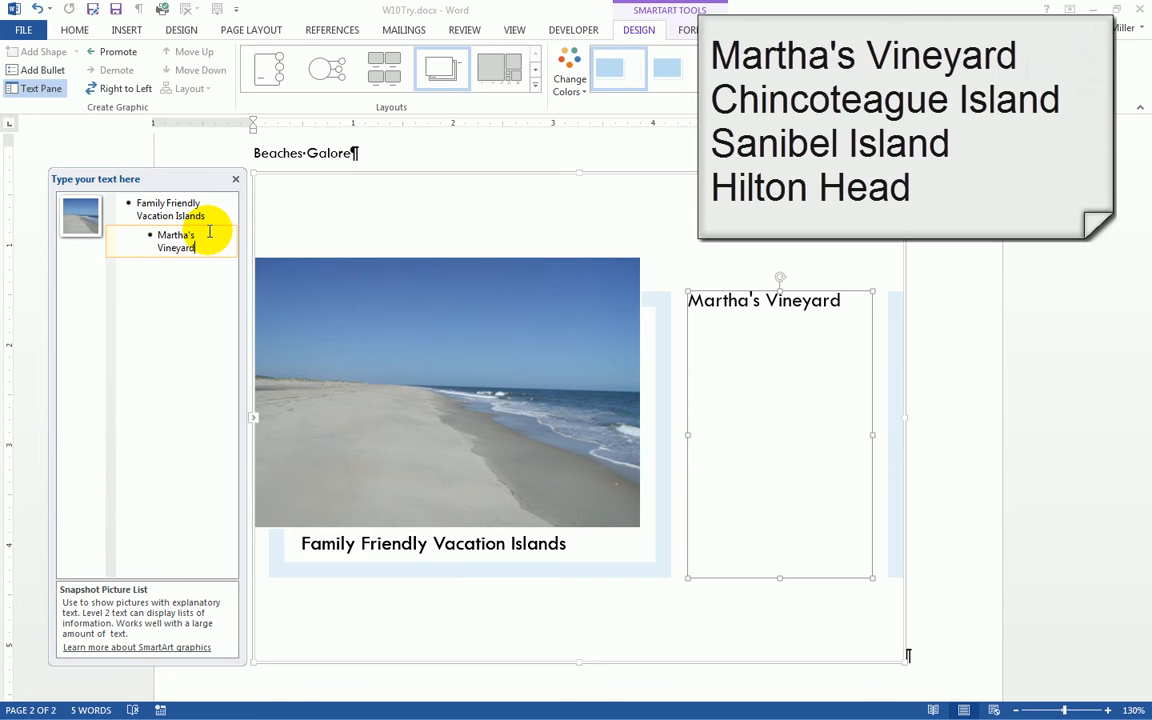
pyautogui.press('Return')
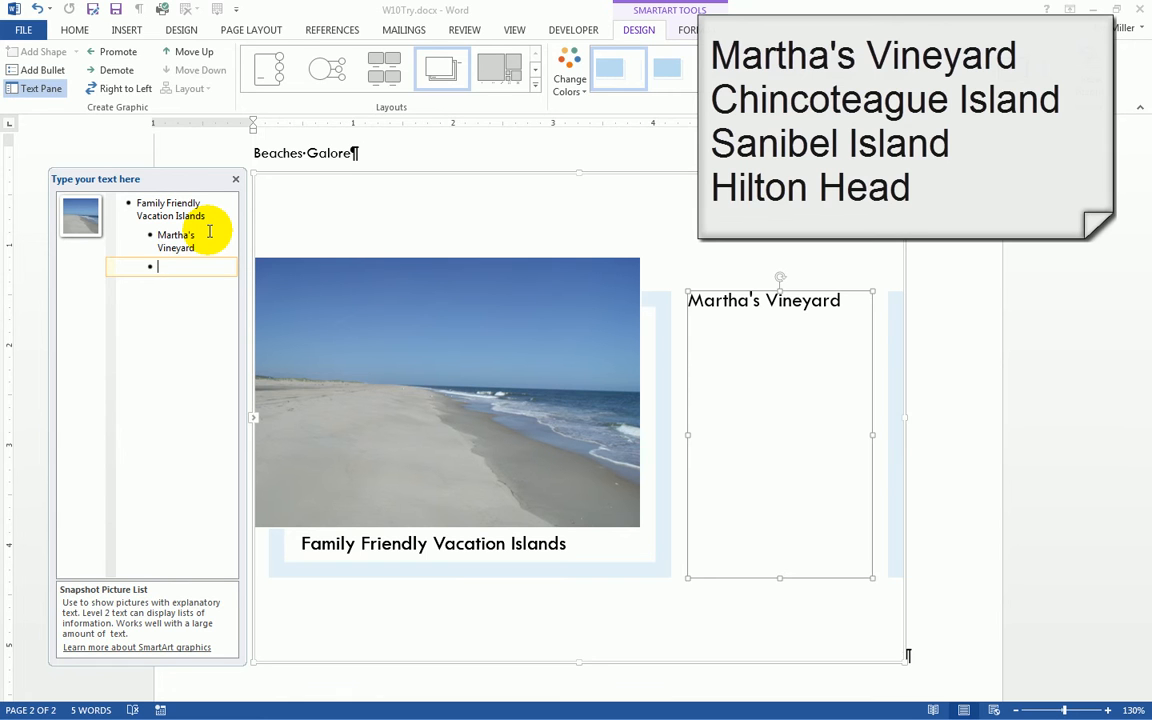
pyautogui.write('Chincotea')
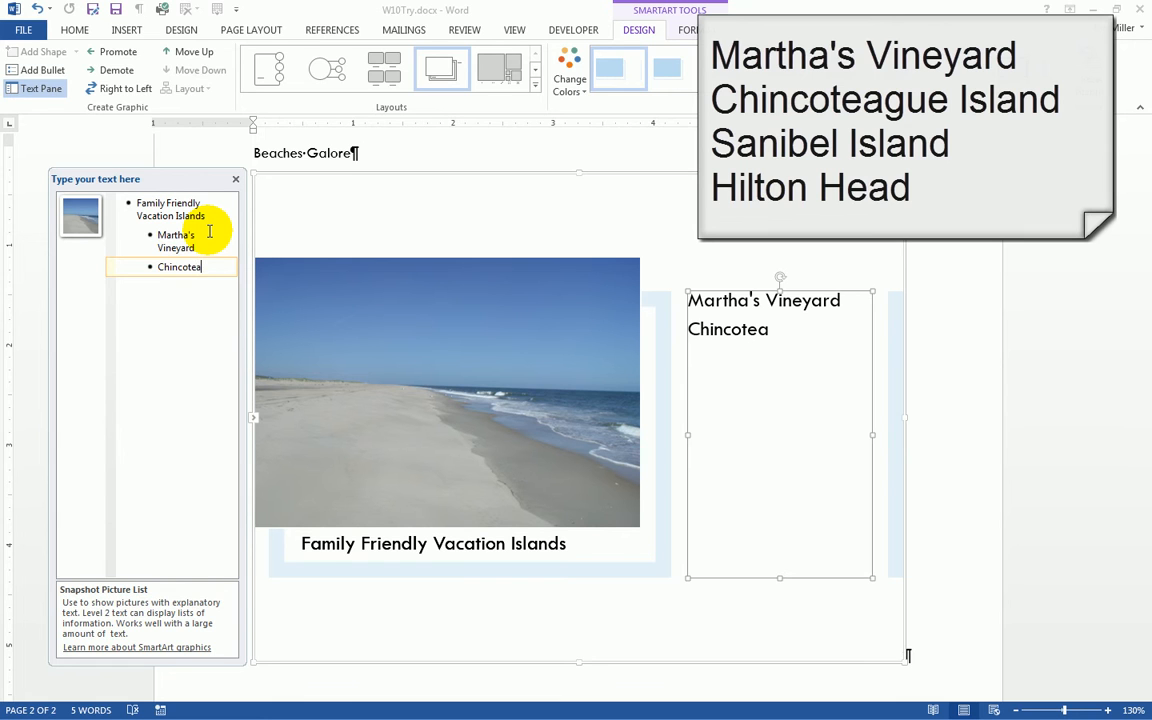
pyautogui.write('gue Island')
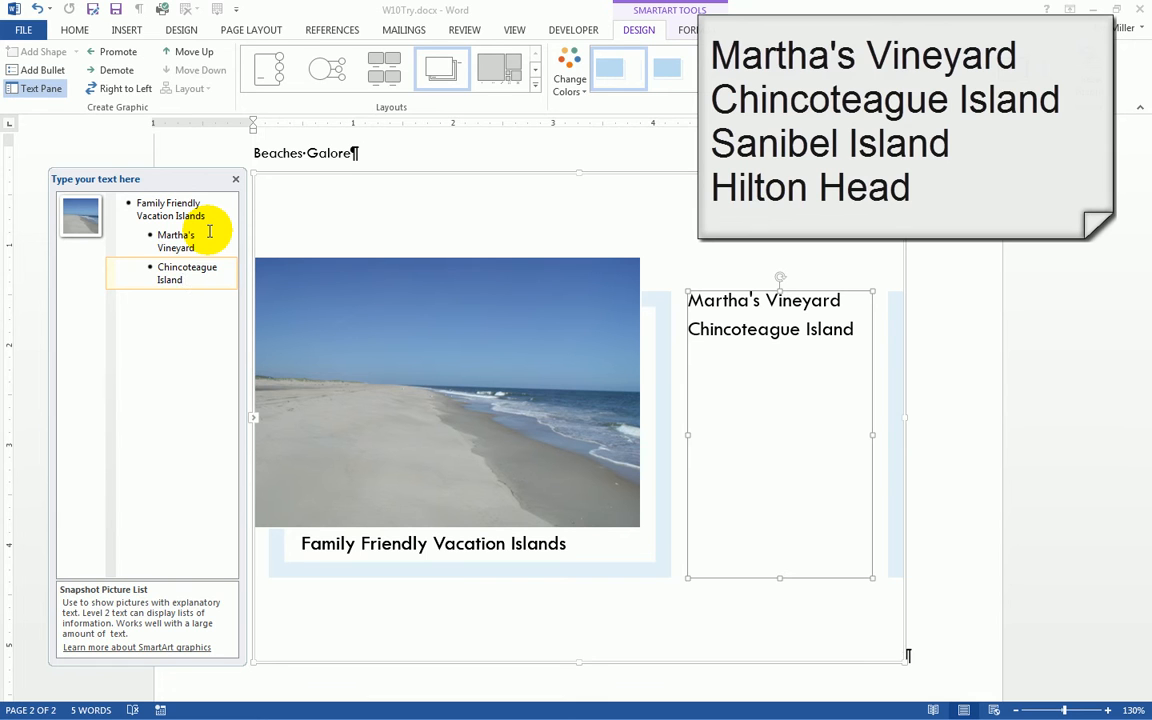
pyautogui.press('Return')
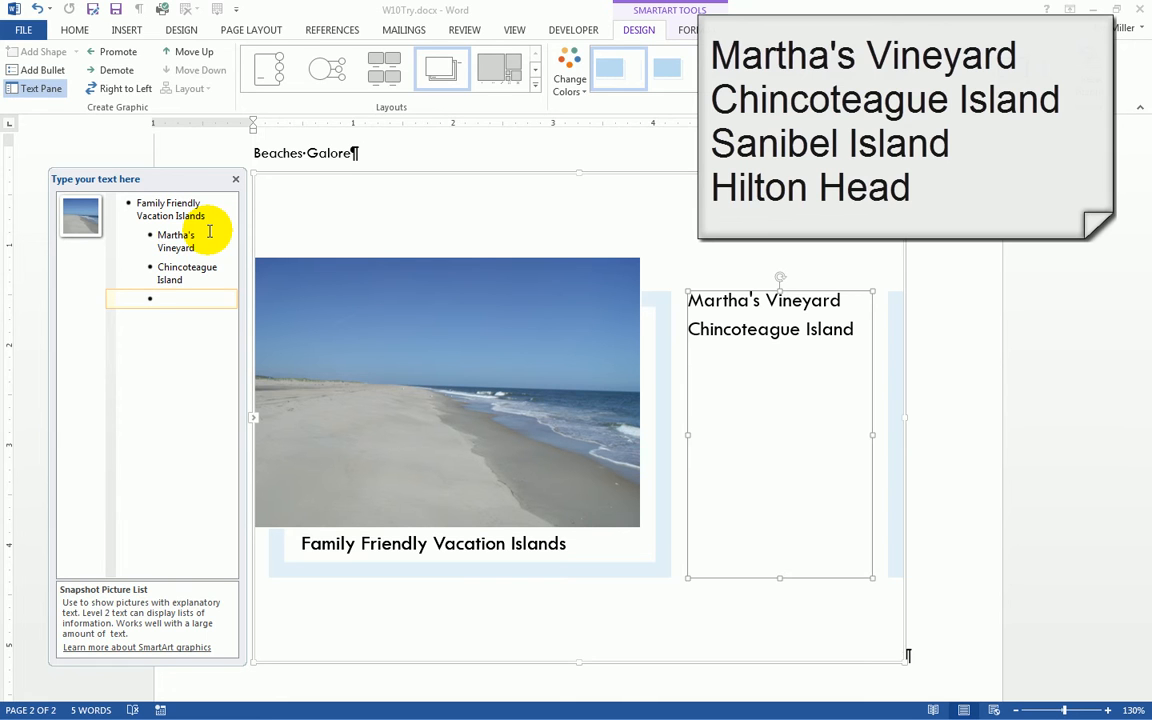